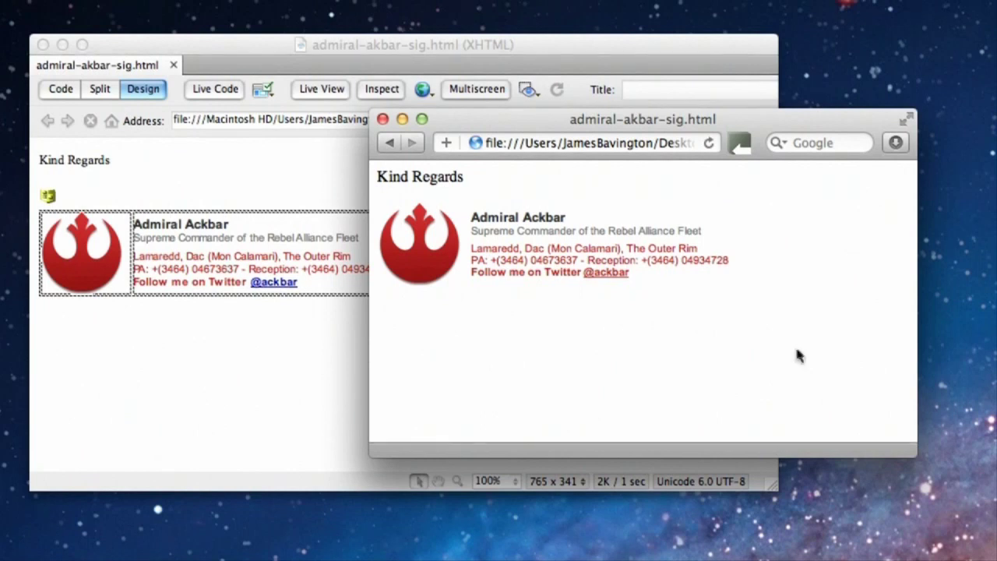
Examine the Admiral Ackbar signature in the browser and its HTML code, from the style block to the end of the table.
click(534, 356)
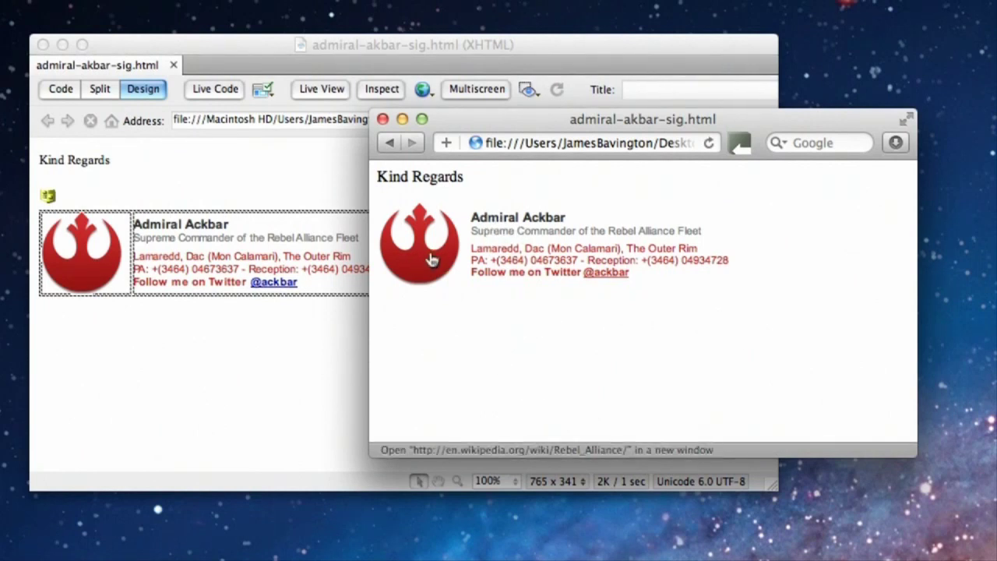
click(290, 356)
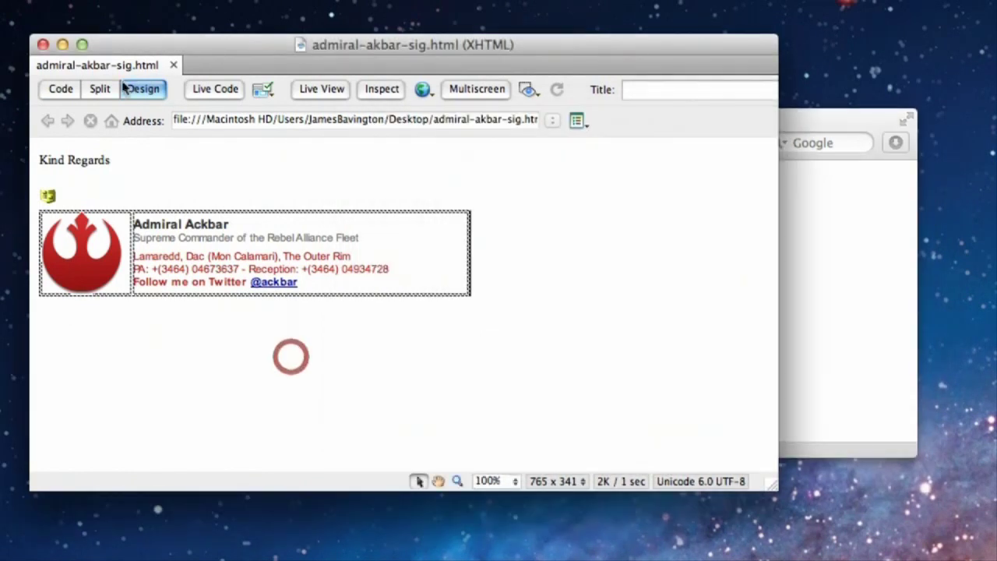
click(54, 89)
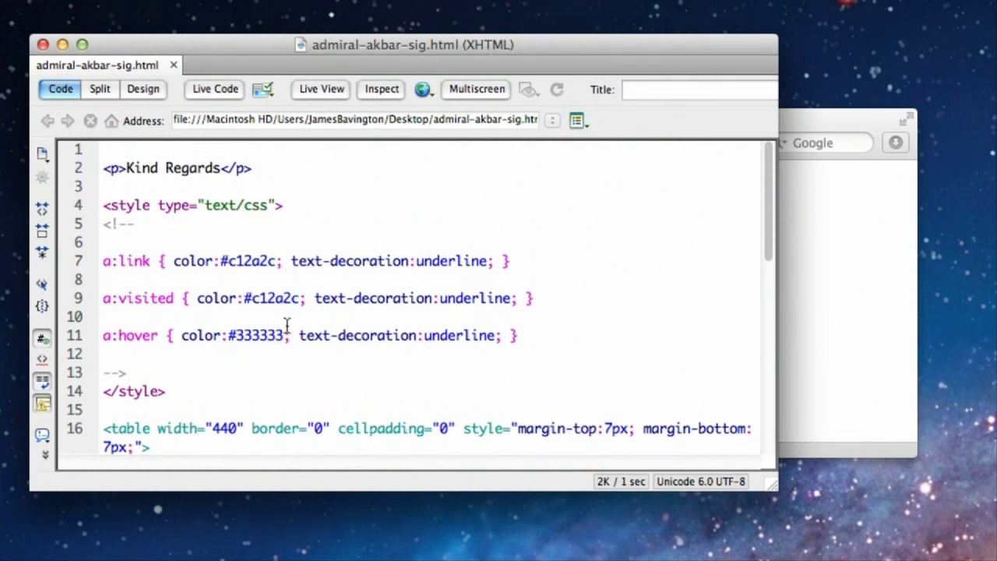
scroll(286, 326, down, 5)
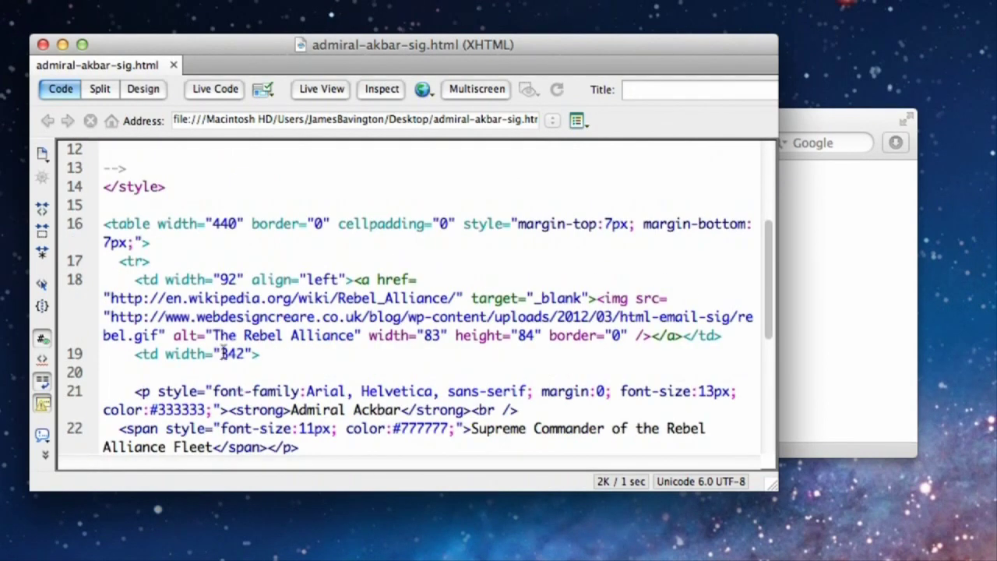
scroll(275, 358, down, 1)
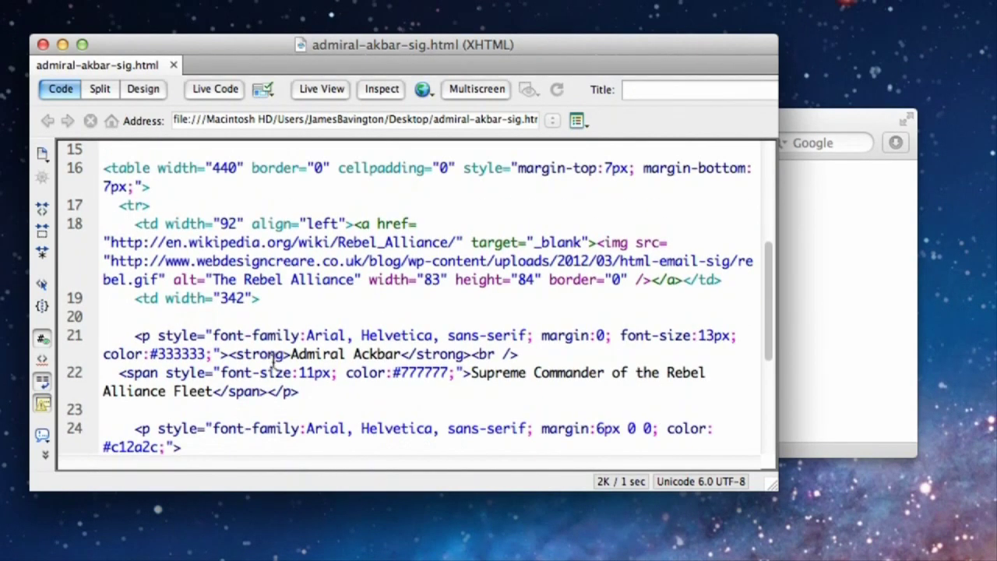
scroll(191, 322, up, 5)
drag(197, 377, 102, 186)
scroll(291, 256, down, 8)
scroll(292, 262, down, 2)
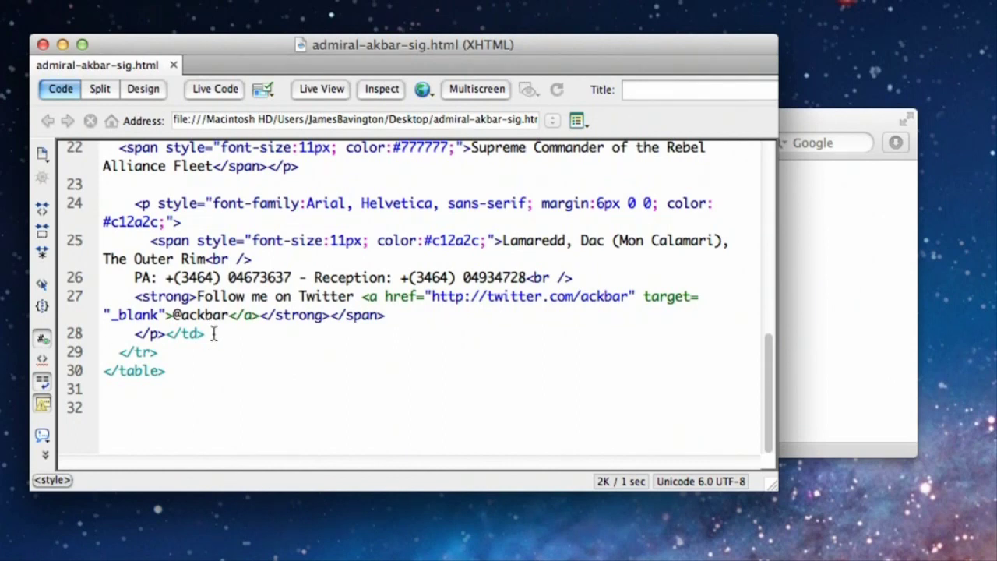
Return the signature document to Design view, check the table layout, and close admiral-akbar-sig.html in the editor.
click(143, 88)
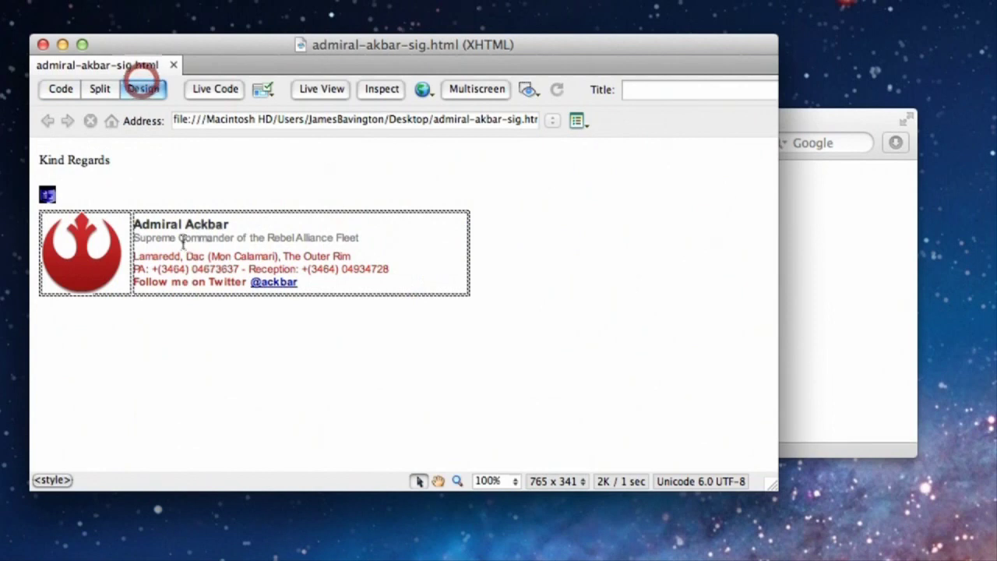
click(347, 269)
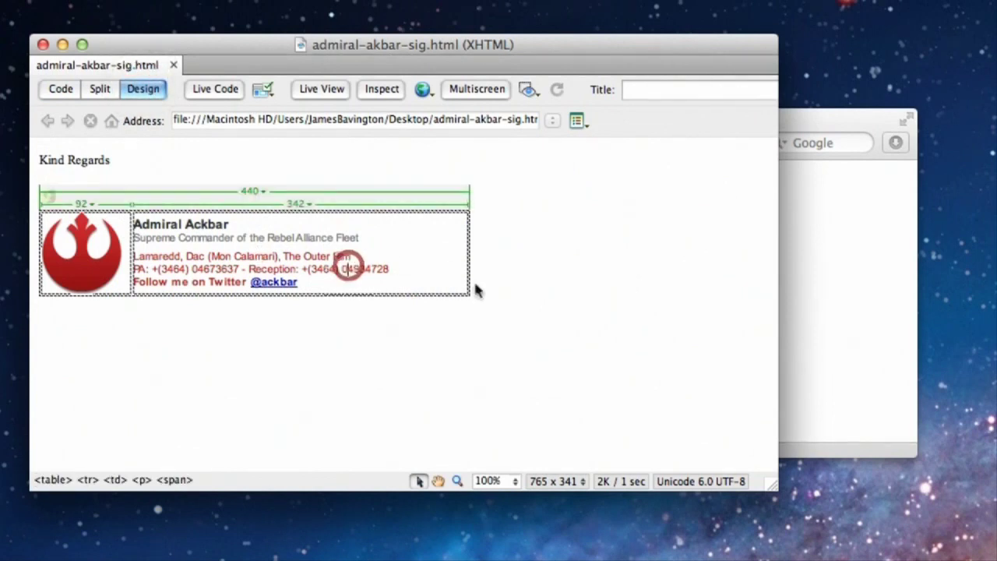
click(42, 44)
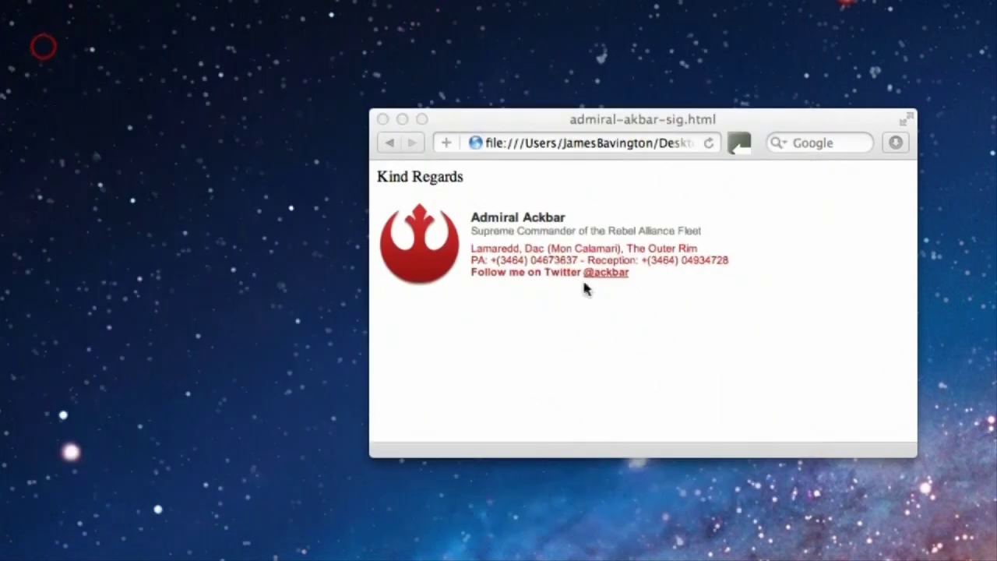
Switch to Mail and open its Signatures preferences, repositioning and resizing the windows so the settings are fully in view.
click(607, 321)
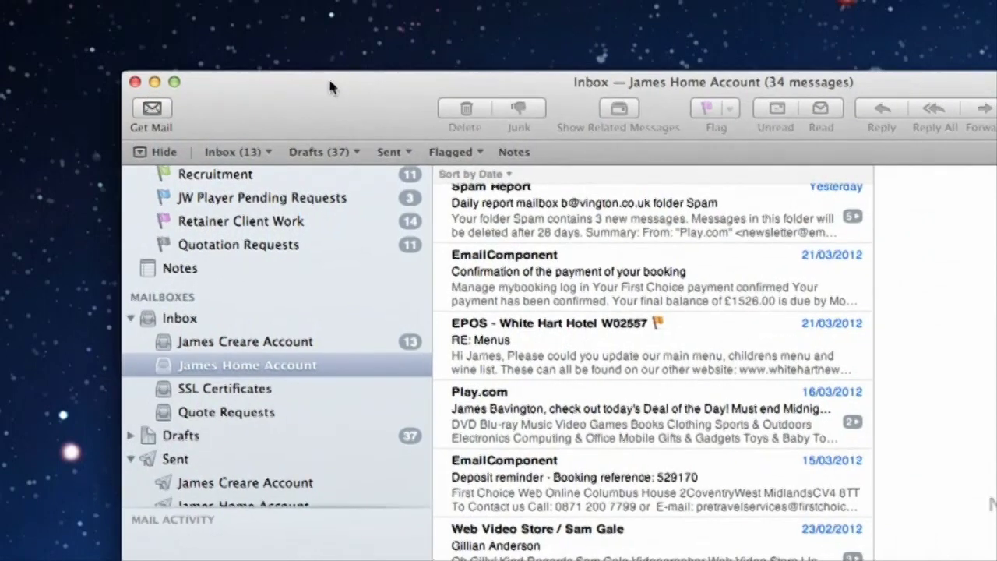
drag(330, 89, 350, 151)
click(50, 0)
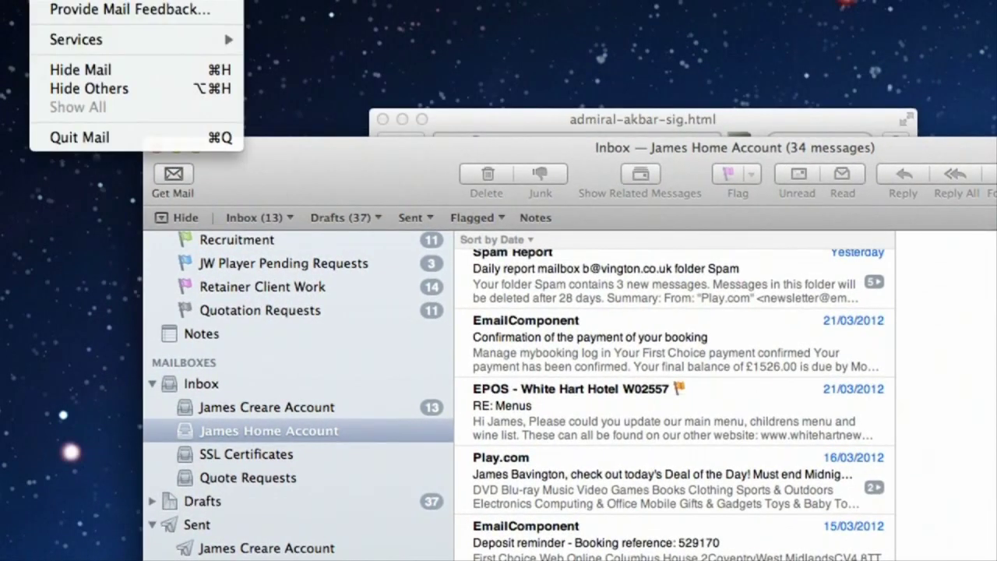
click(89, 0)
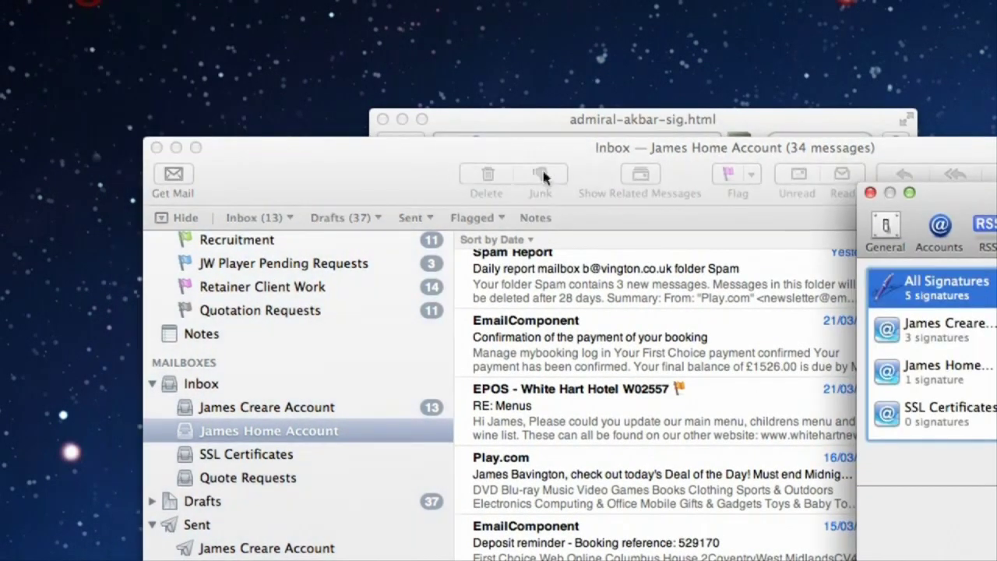
click(262, 95)
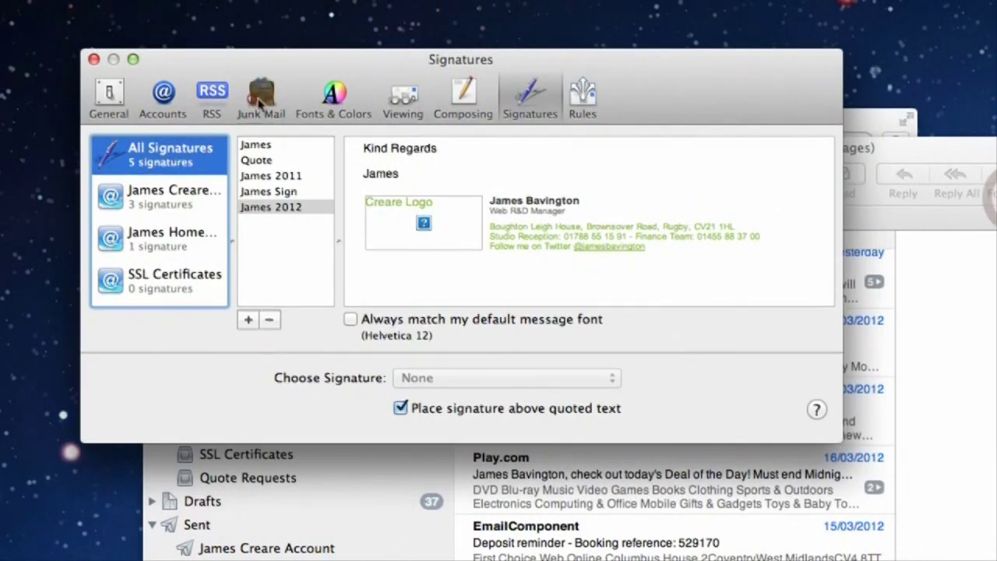
click(532, 101)
drag(618, 441, 830, 456)
drag(657, 73, 636, 22)
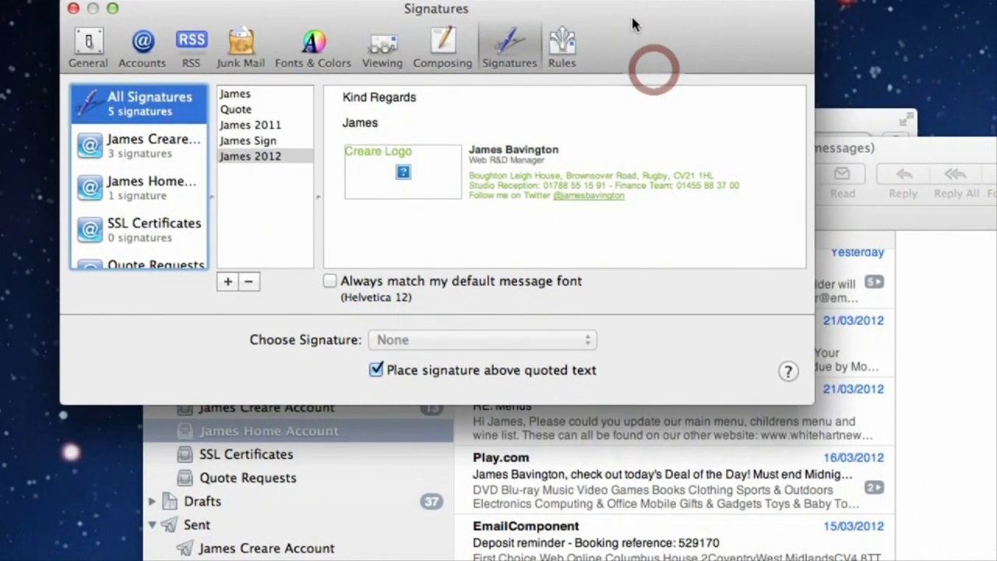
Add a new signature named Ackbar under All Signatures and select it.
click(134, 117)
click(228, 282)
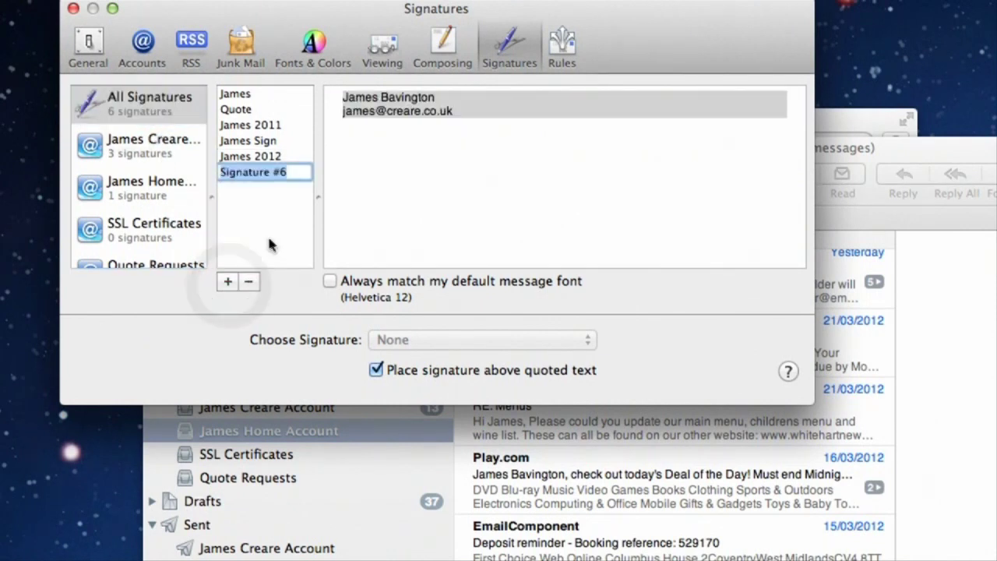
text(Ackbar)
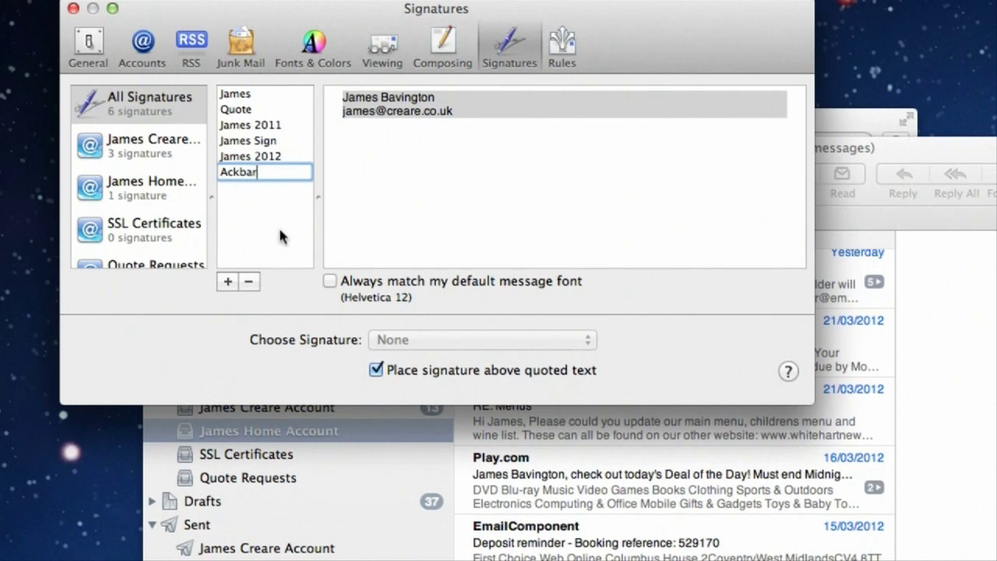
click(256, 195)
click(246, 156)
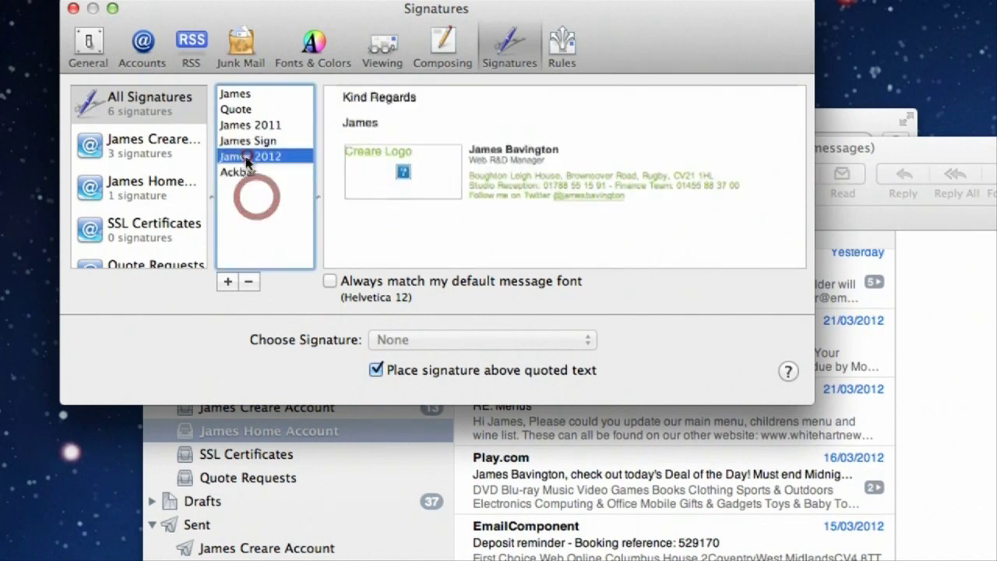
click(243, 169)
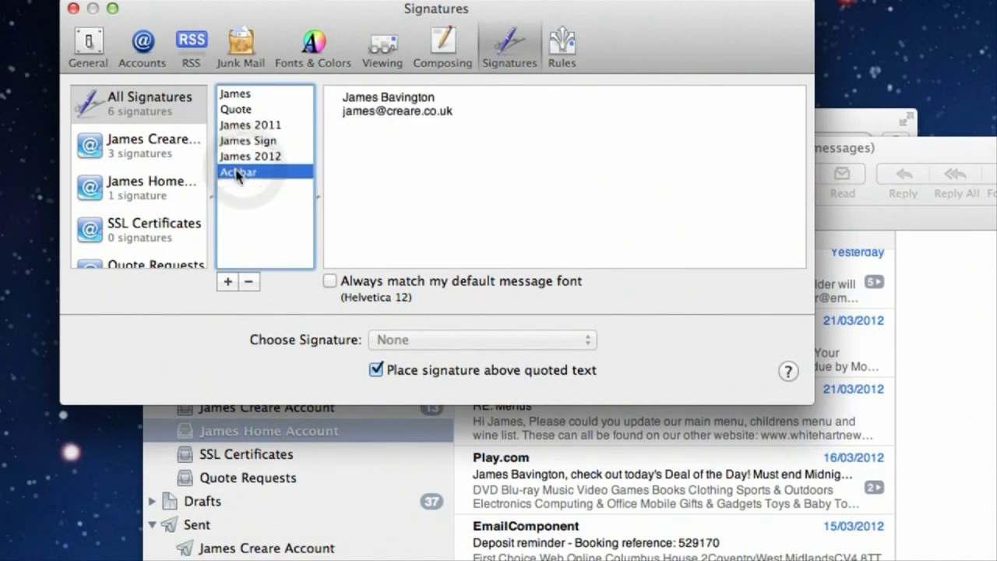
Assign the Ackbar signature to the Creare mail account and keep its placeholder content selected in the signature list.
scroll(158, 155, down, 3)
scroll(158, 155, up, 3)
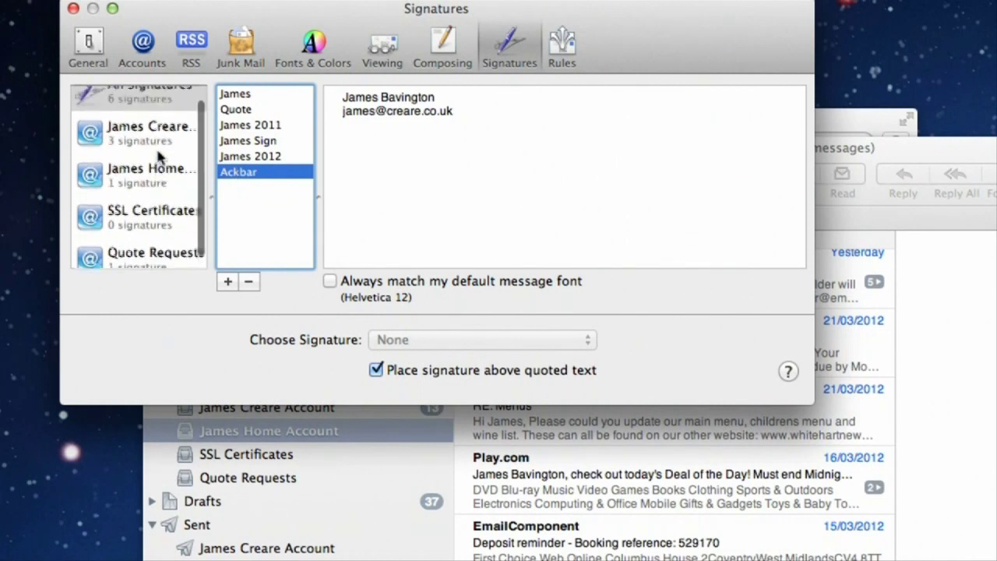
drag(240, 176, 170, 162)
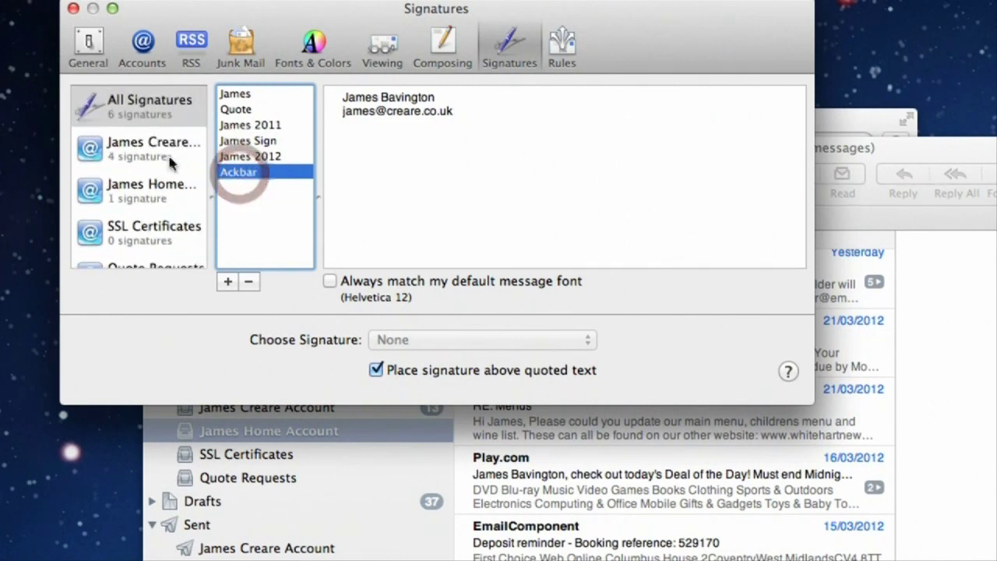
click(250, 156)
click(248, 173)
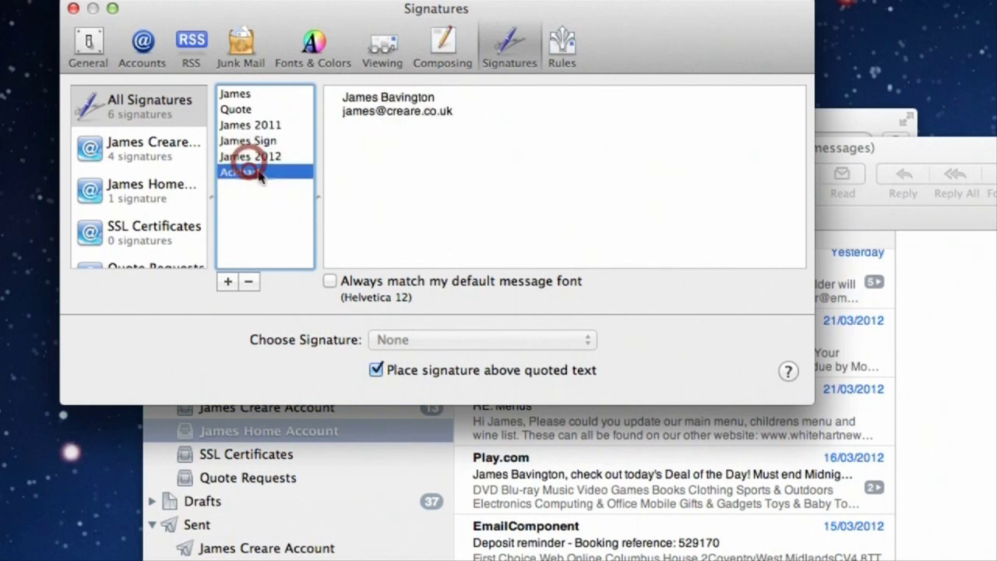
drag(386, 141, 334, 104)
click(258, 173)
Close the Signatures preferences and quit Mail.
click(75, 11)
drag(280, 152, 198, 30)
click(62, 2)
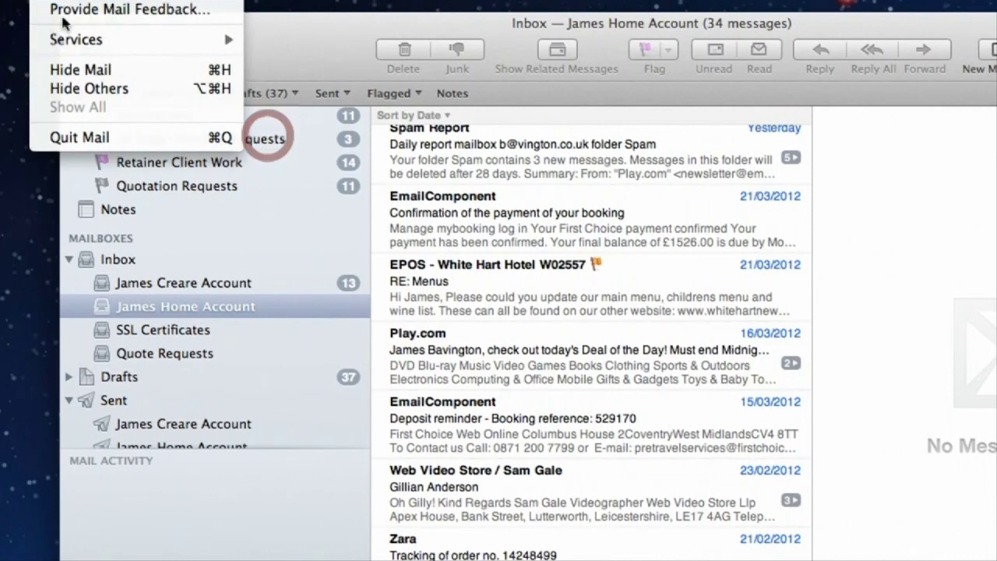
click(76, 137)
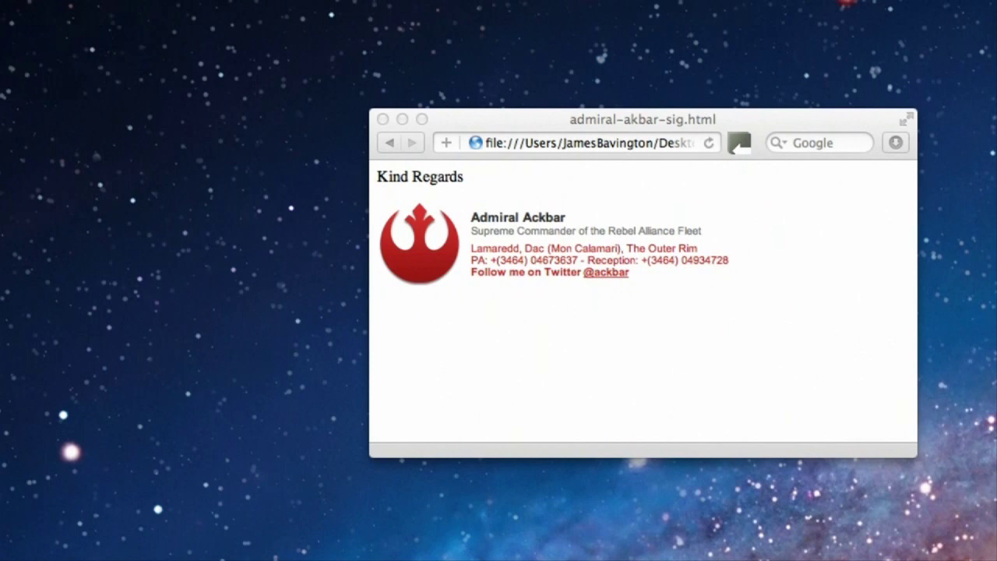
Open a new Finder window, shrink it to fit the screen, and open the Library folder inside the home folder.
key(super+n)
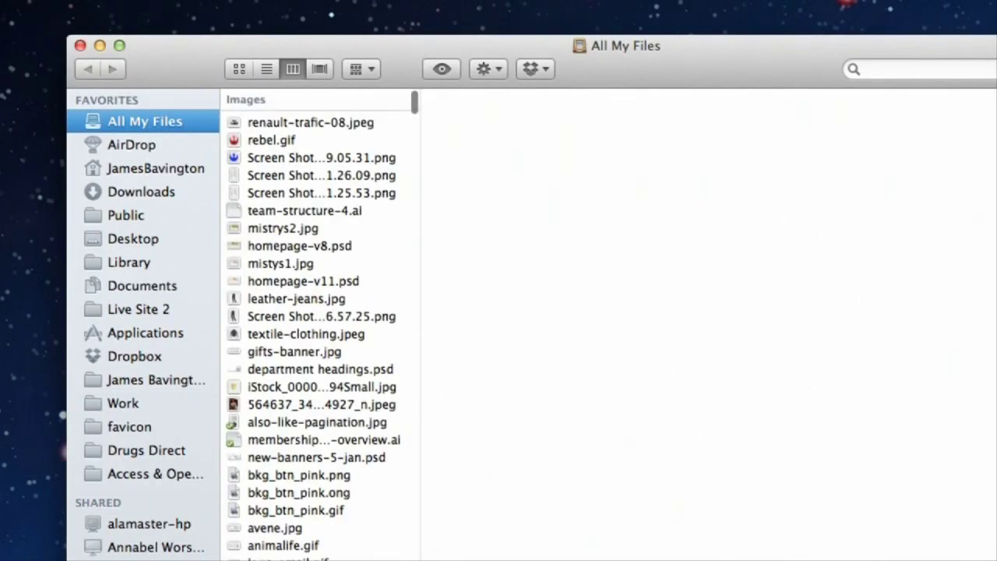
drag(996, 560, 795, 466)
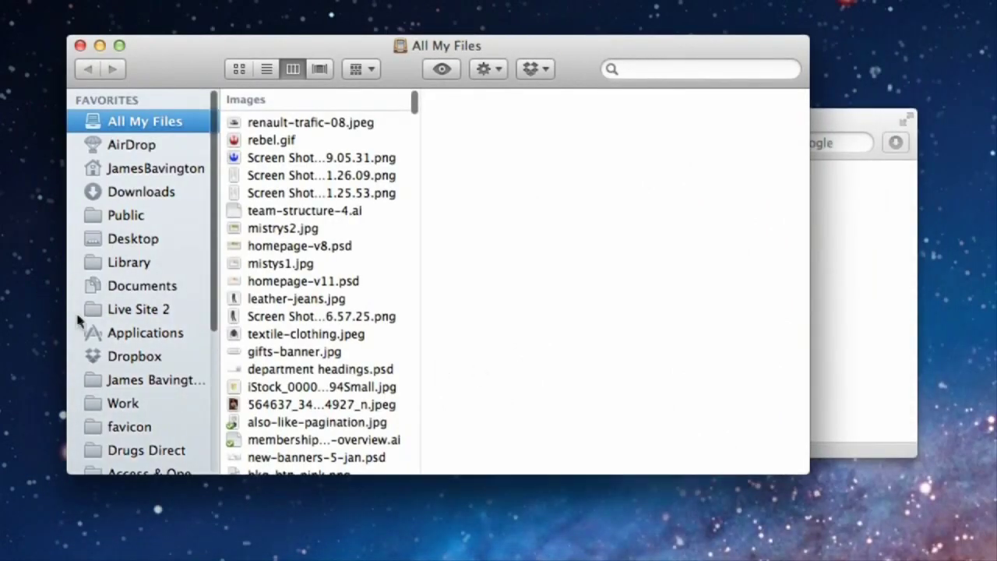
click(132, 168)
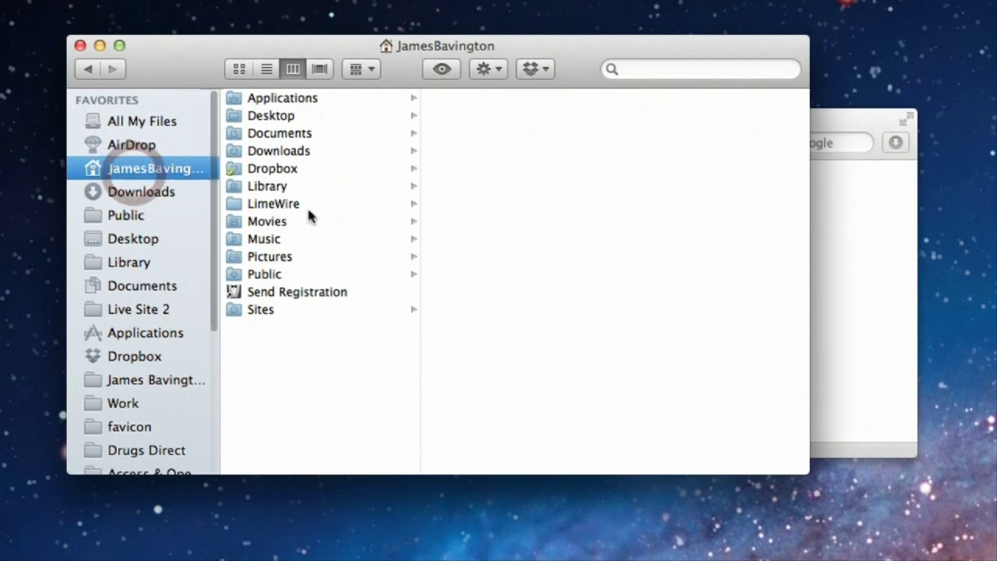
click(257, 189)
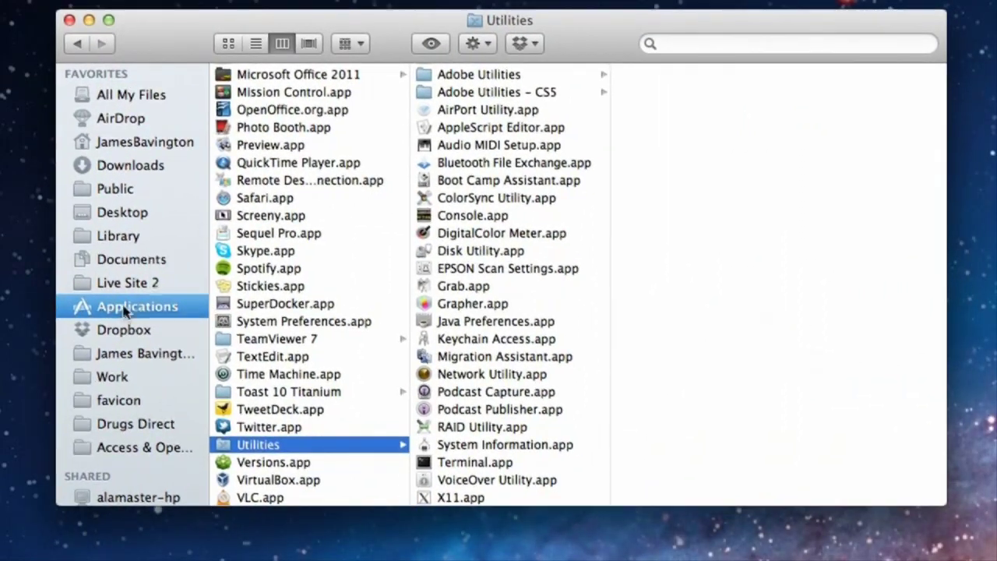
Launch Terminal from the Utilities folder, enter the command "chflags nohidden ~/Library", and close the Terminal window.
double_click(433, 462)
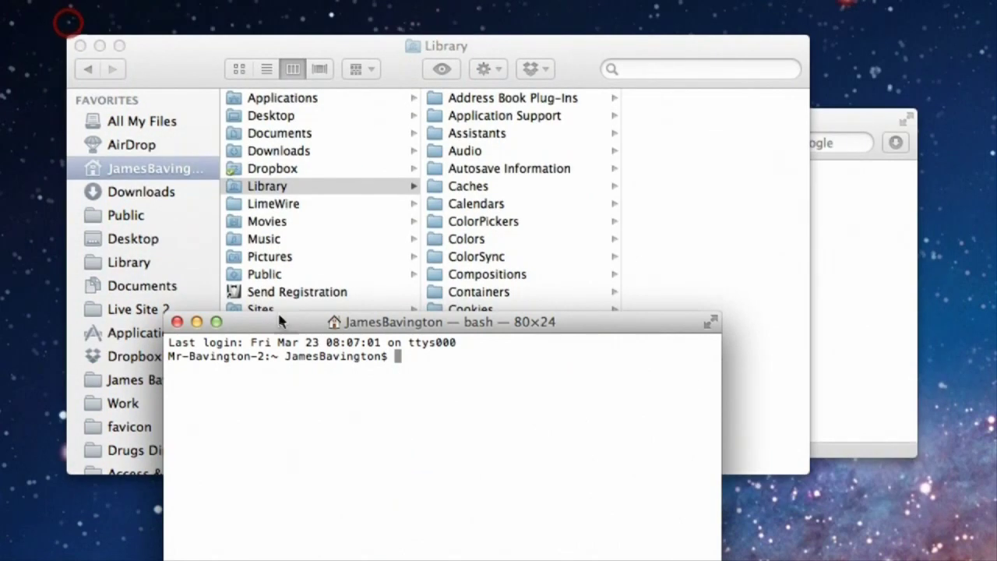
drag(281, 321, 293, 158)
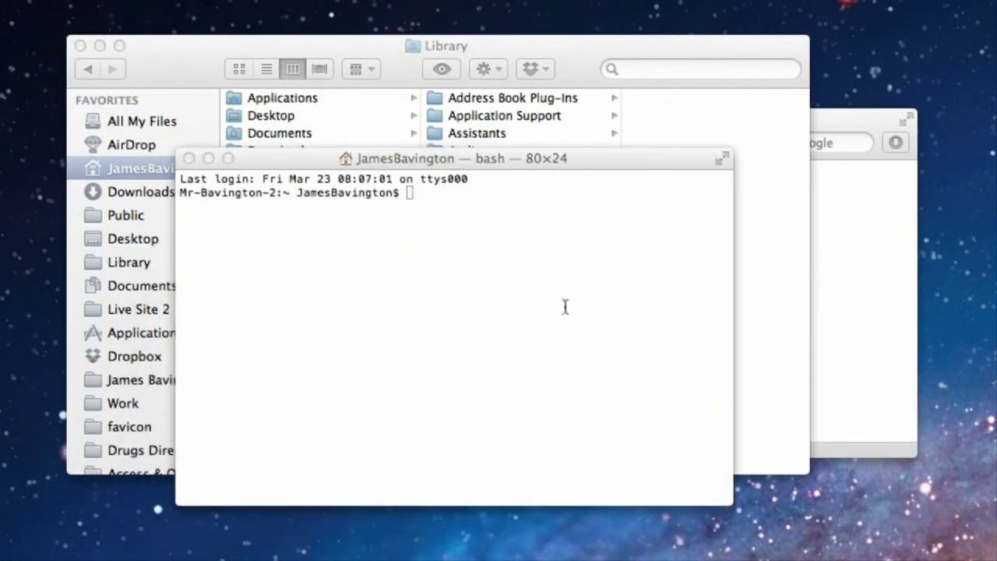
click(535, 257)
text(chflags nohidden ~/Library)
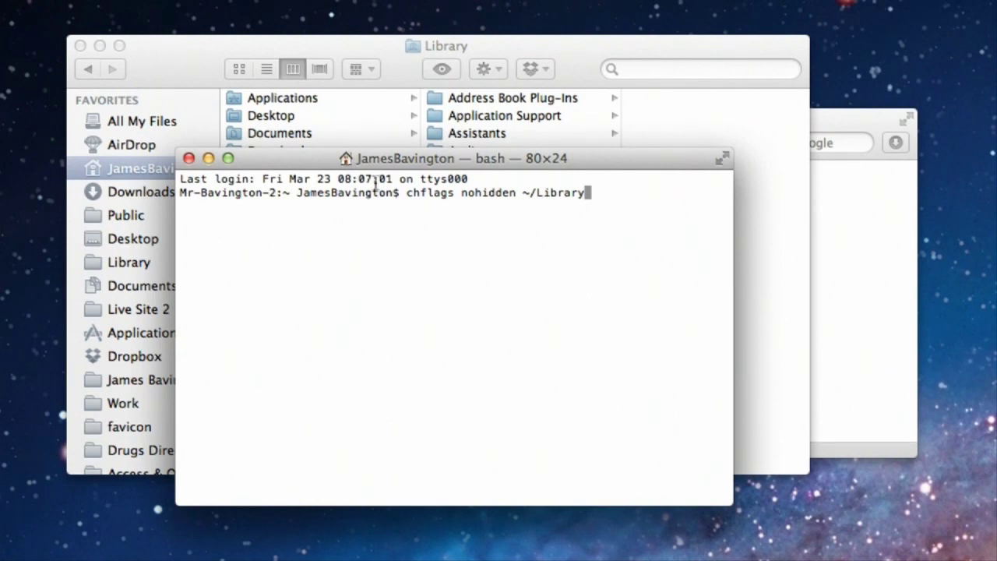
click(189, 158)
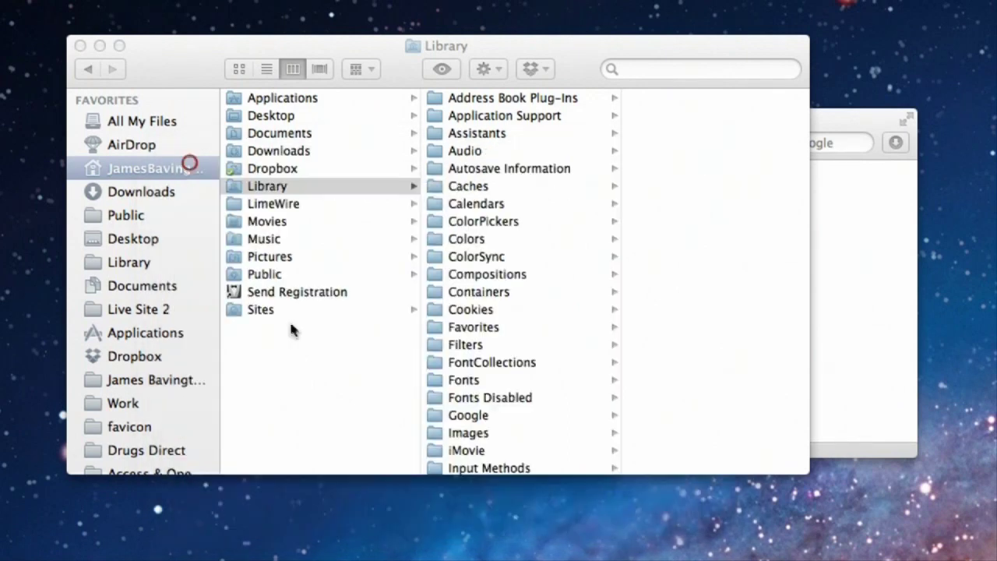
Open the Signatures folder under Library/Mail/V2/MailData and move the Finder window higher on the screen.
click(247, 188)
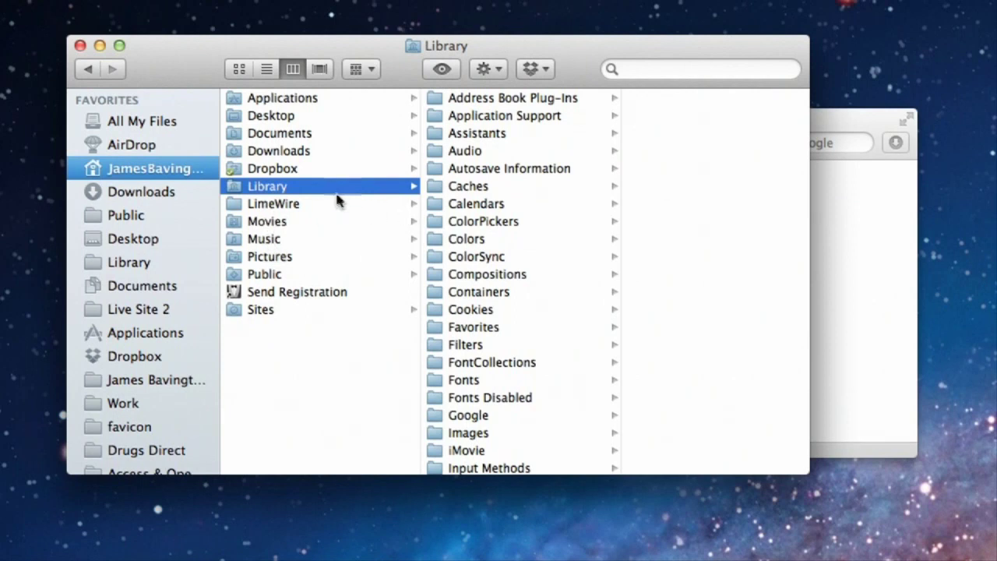
scroll(474, 273, down, 10)
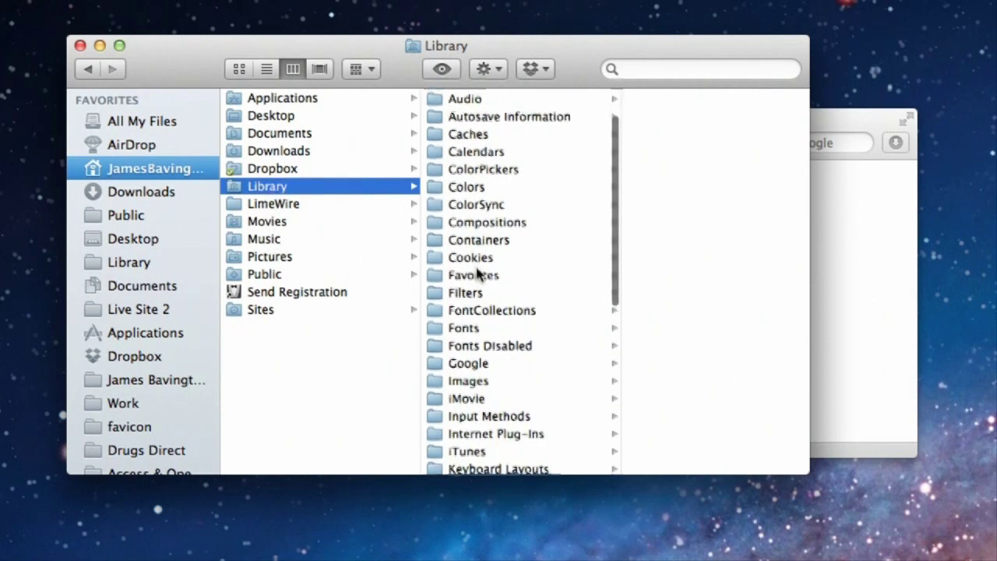
click(467, 297)
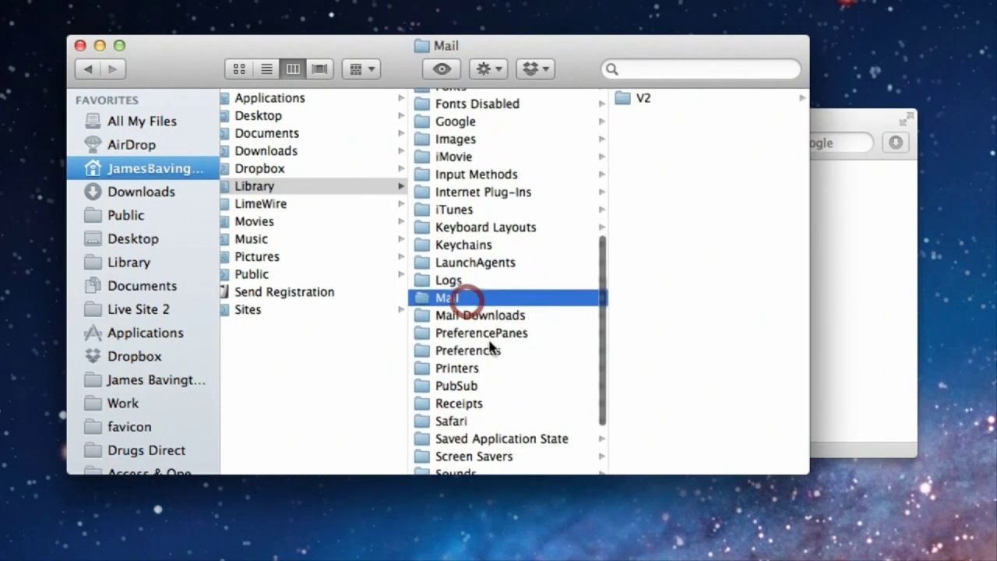
click(643, 99)
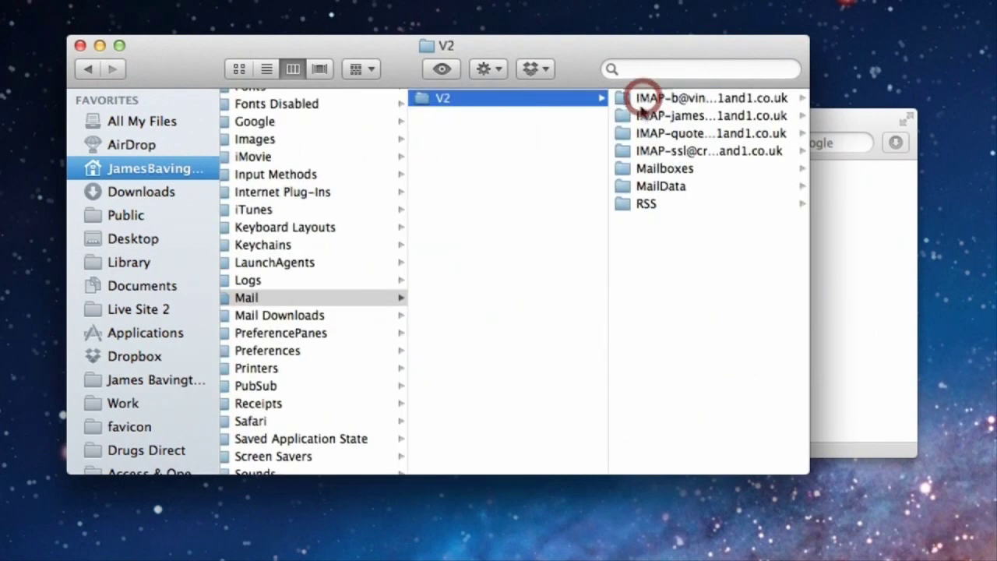
click(658, 185)
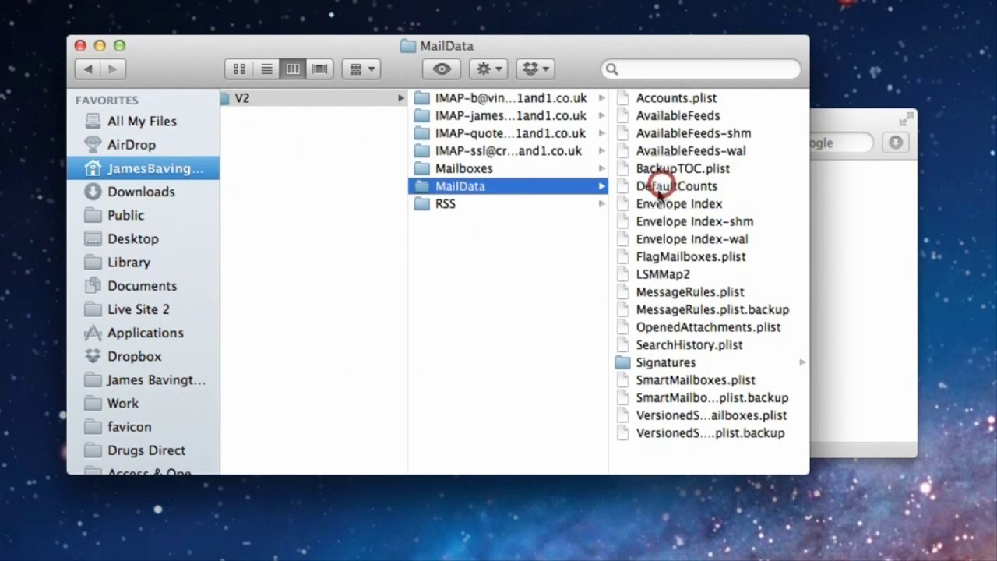
click(664, 363)
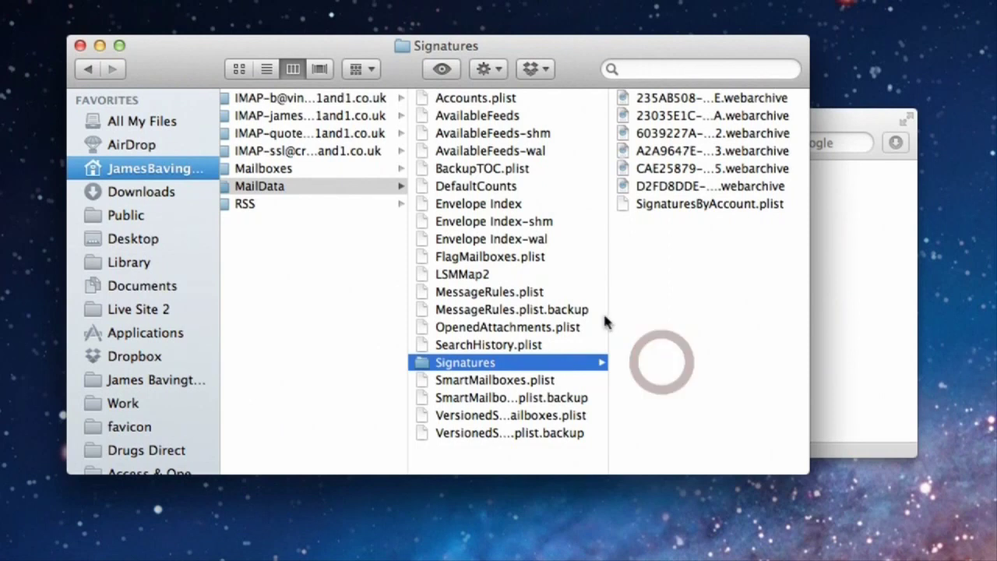
drag(626, 54, 609, 8)
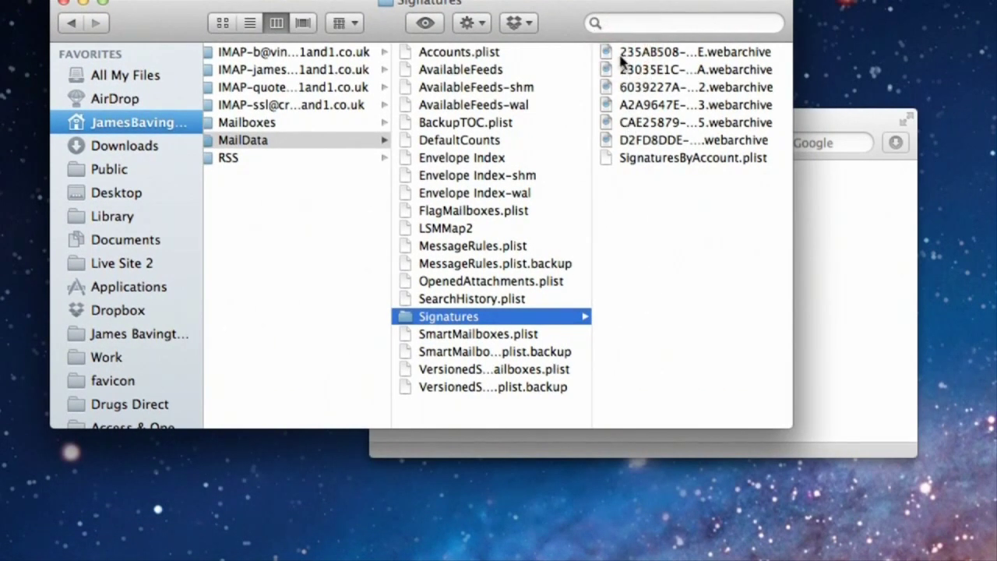
Preview the D2FD8DDE and CAE25879 webarchive files to identify the placeholder signature, leaving the D2FD8DDE file selected.
click(632, 141)
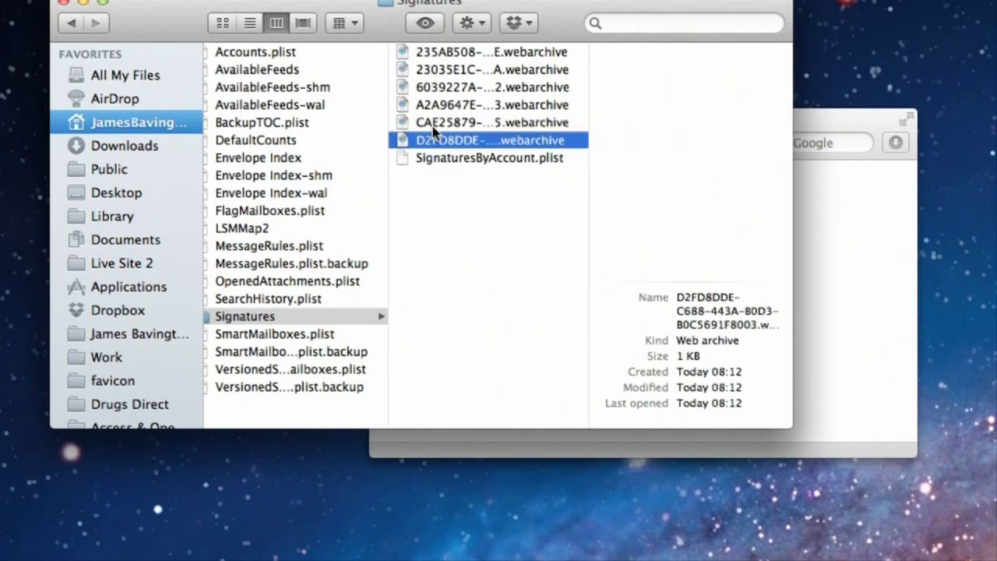
key(Up)
key(Down)
key(space)
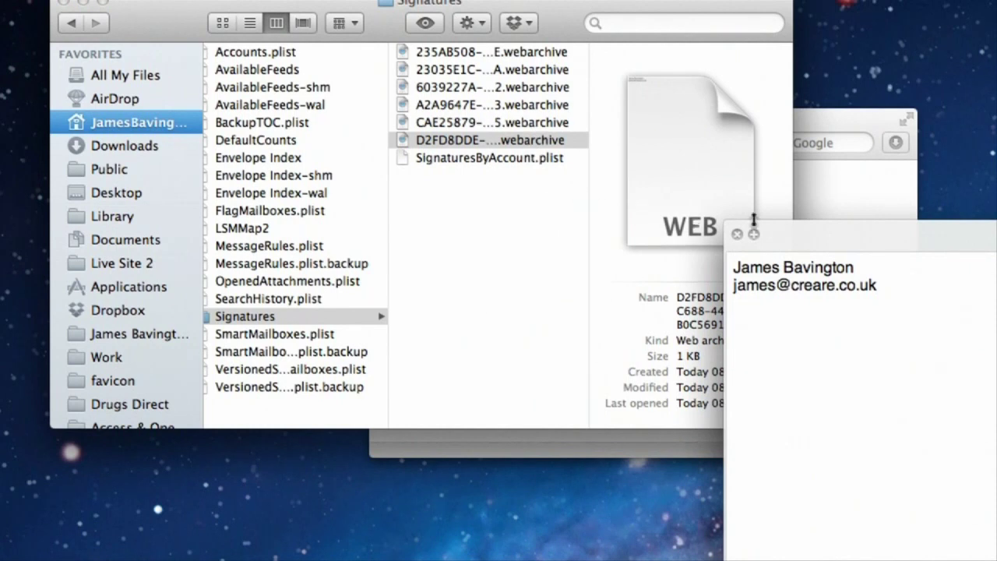
drag(857, 233, 546, 138)
key(Up)
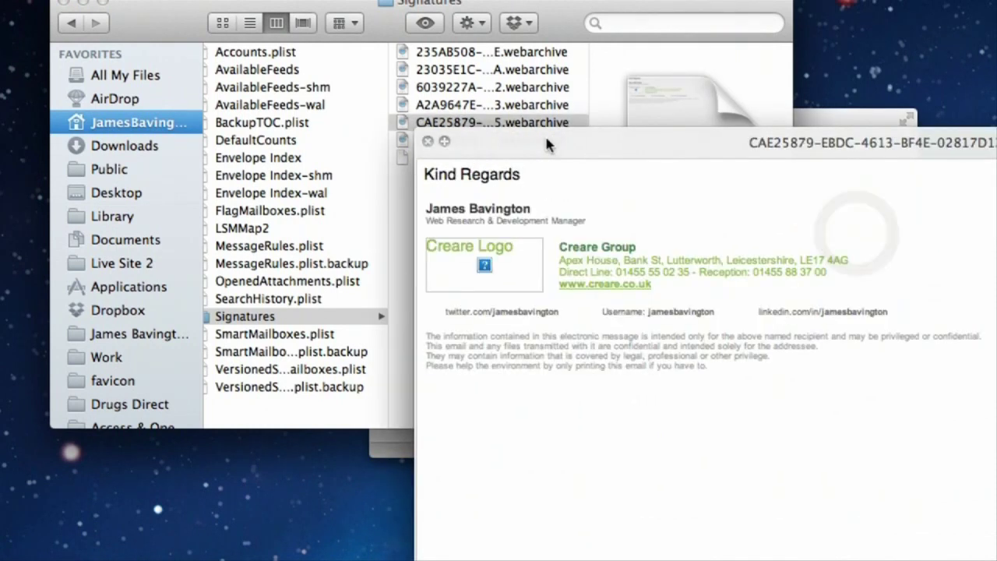
key(Down)
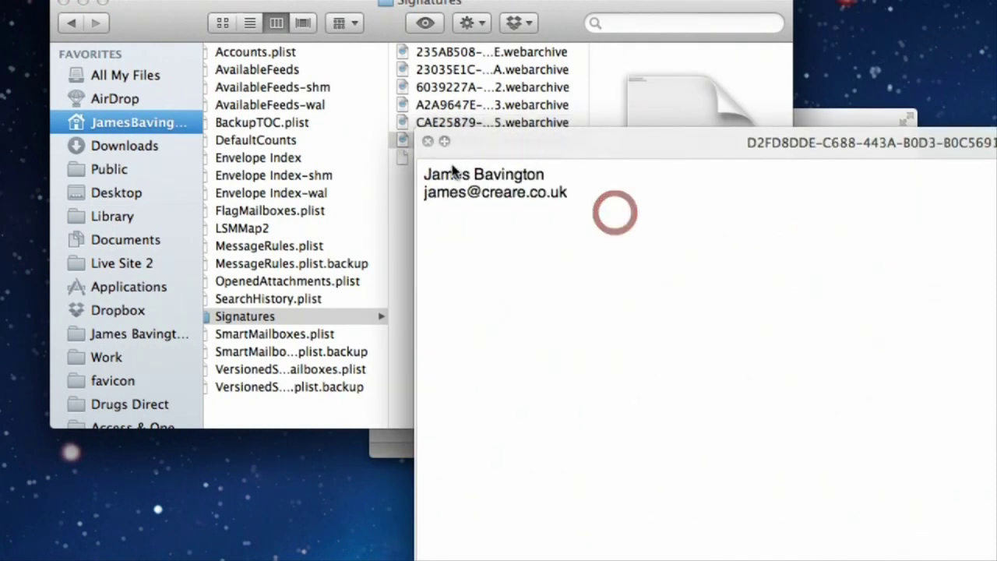
key(space)
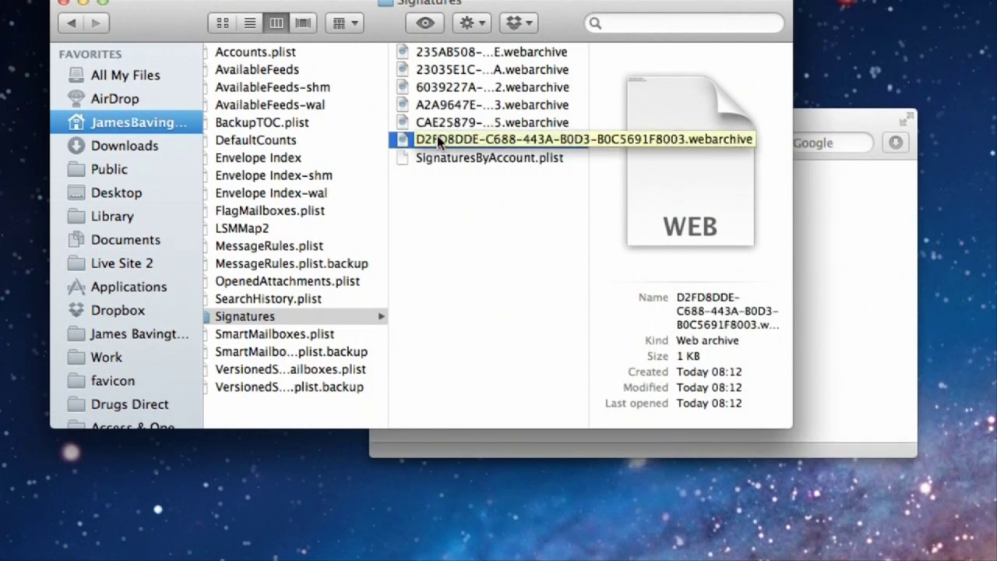
click(429, 125)
click(429, 140)
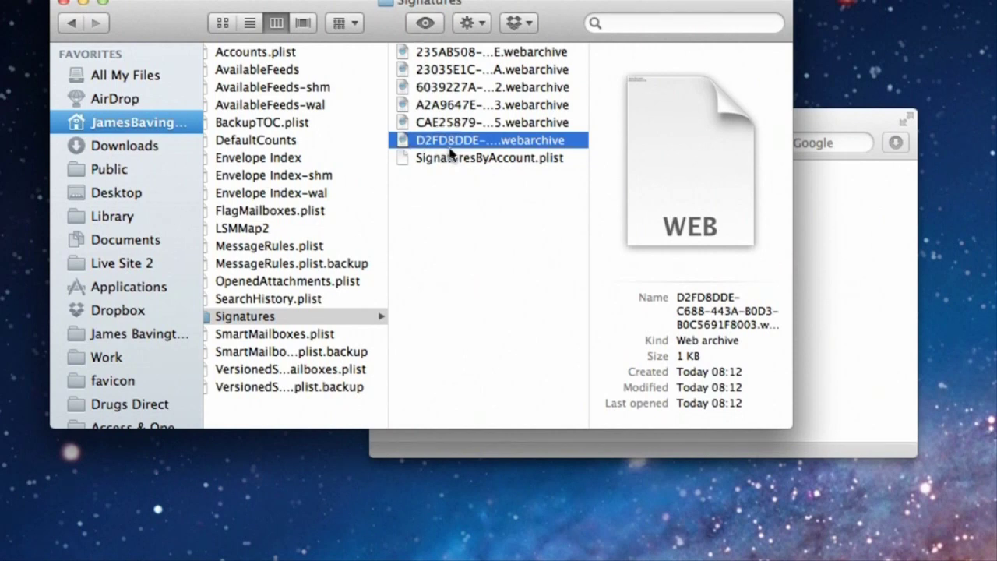
Switch to the Safari window showing admiral-akbar-sig.html and open its Save As dialog.
drag(806, 123, 654, 69)
drag(506, 270, 245, 128)
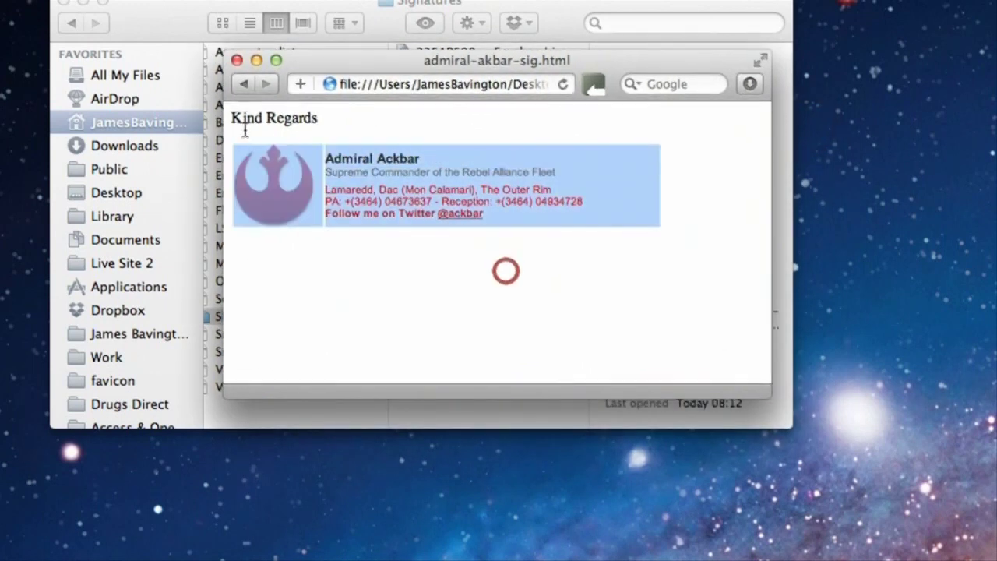
click(372, 294)
click(104, 0)
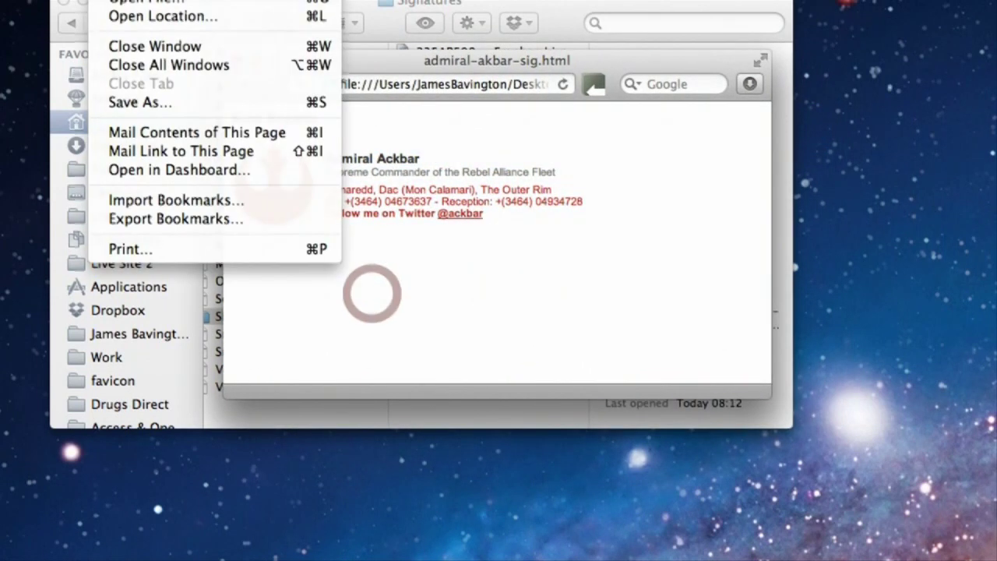
click(153, 102)
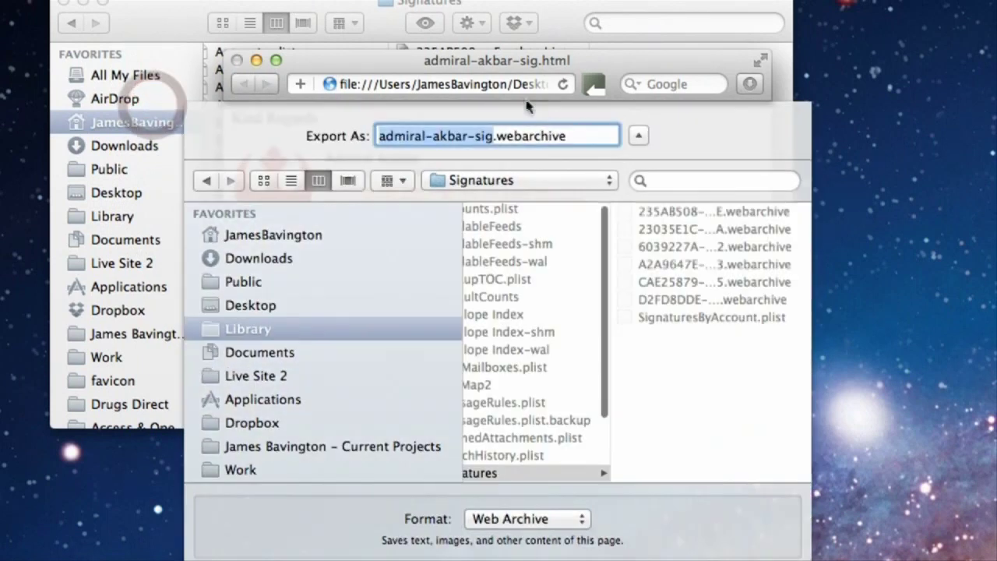
drag(523, 64, 430, 0)
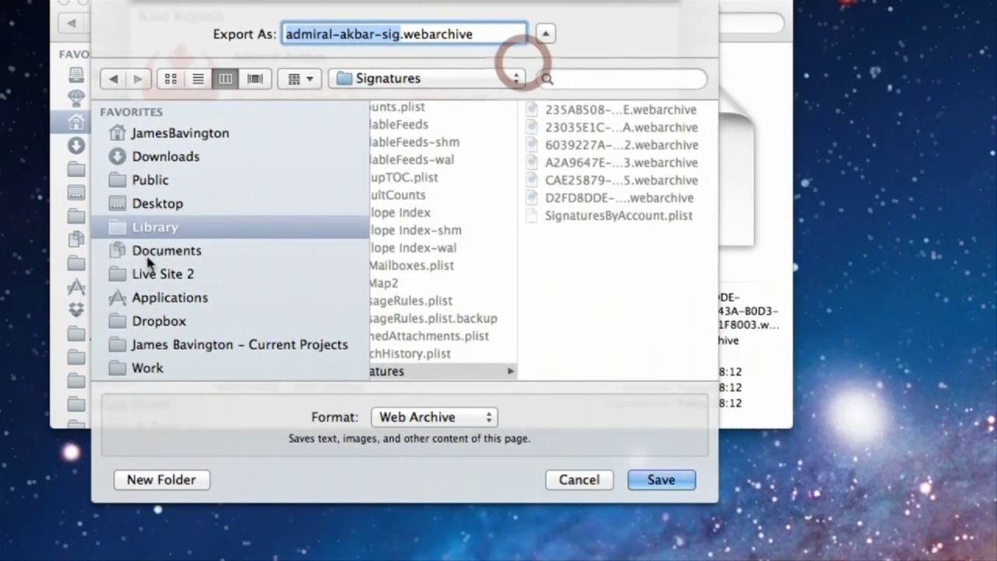
Set the export destination to Library/Mail/V2/MailData/Signatures inside the home folder.
click(160, 136)
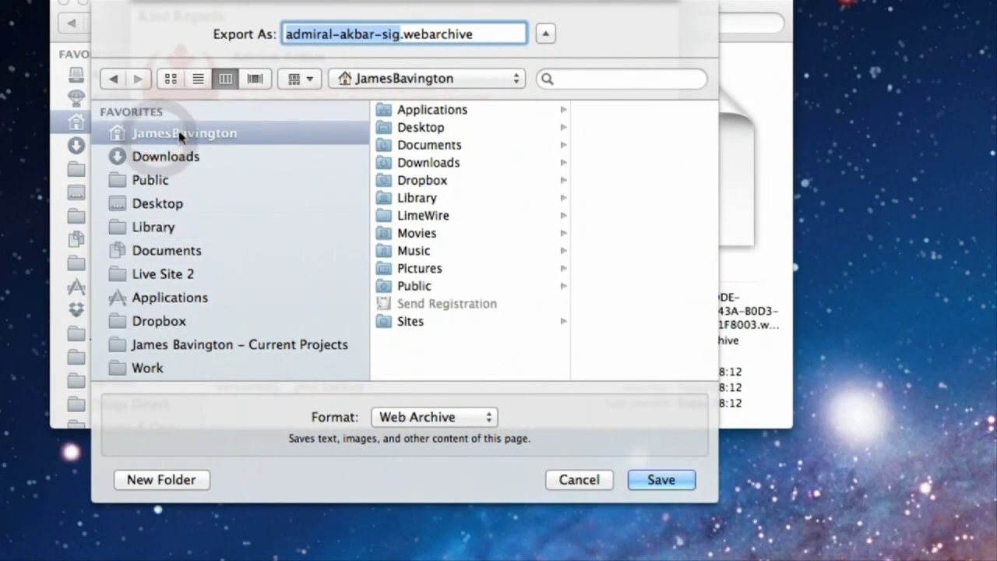
click(420, 201)
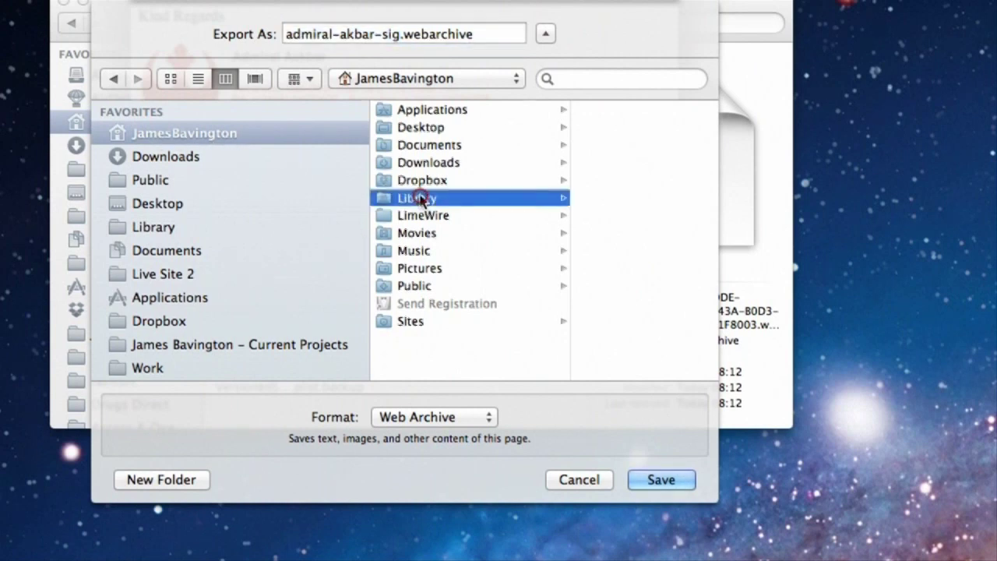
scroll(589, 315, down, 5)
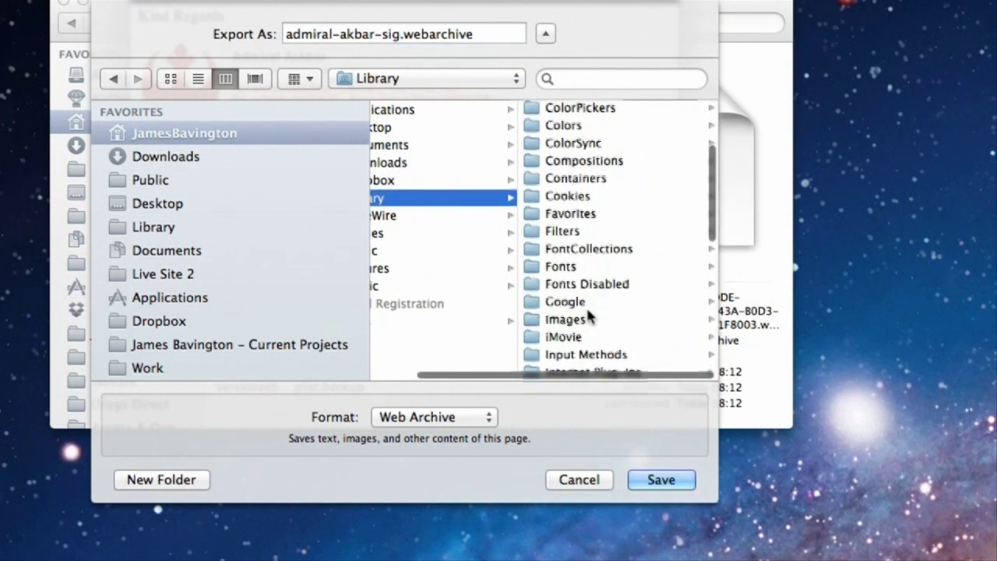
click(569, 336)
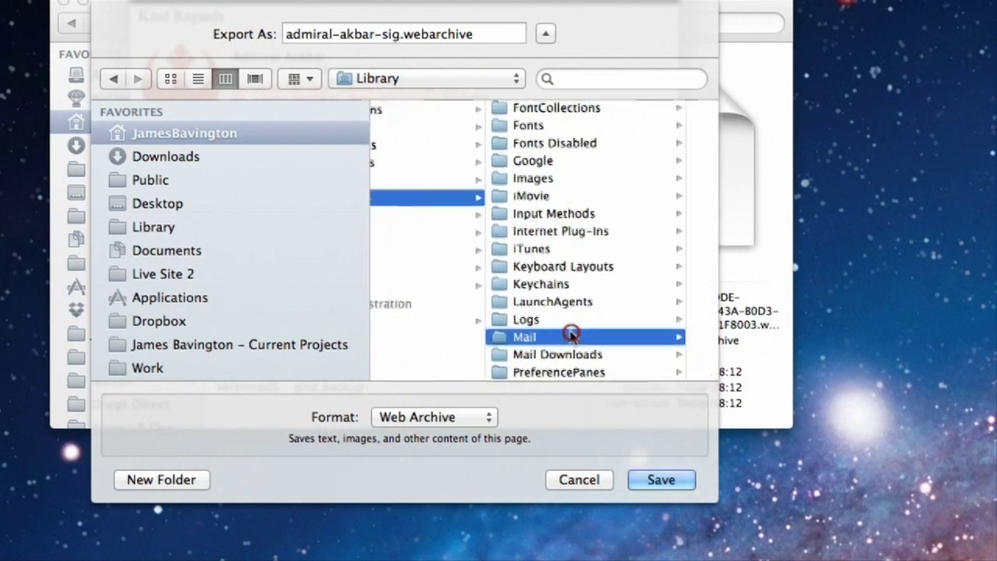
click(551, 106)
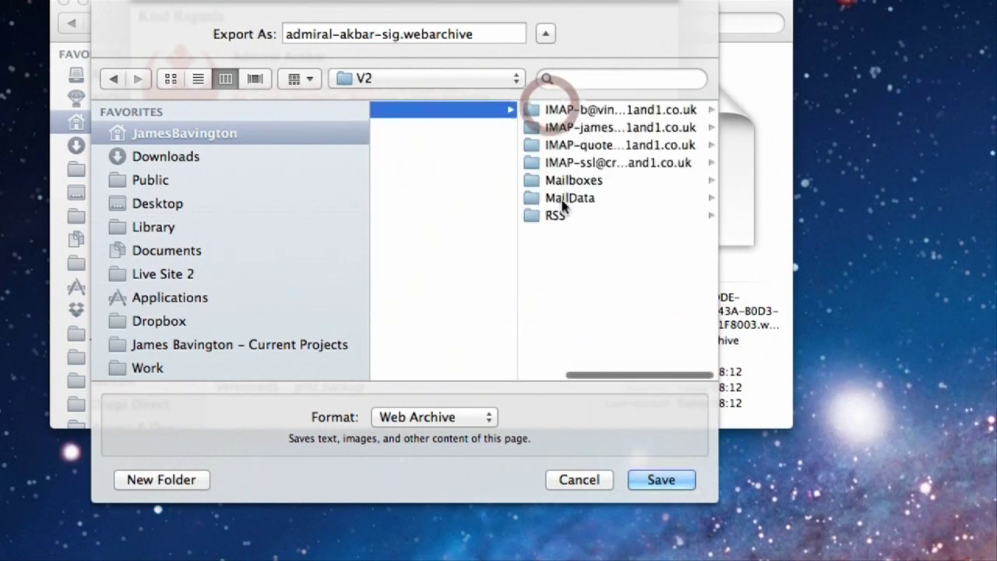
click(566, 199)
scroll(568, 333, down, 2)
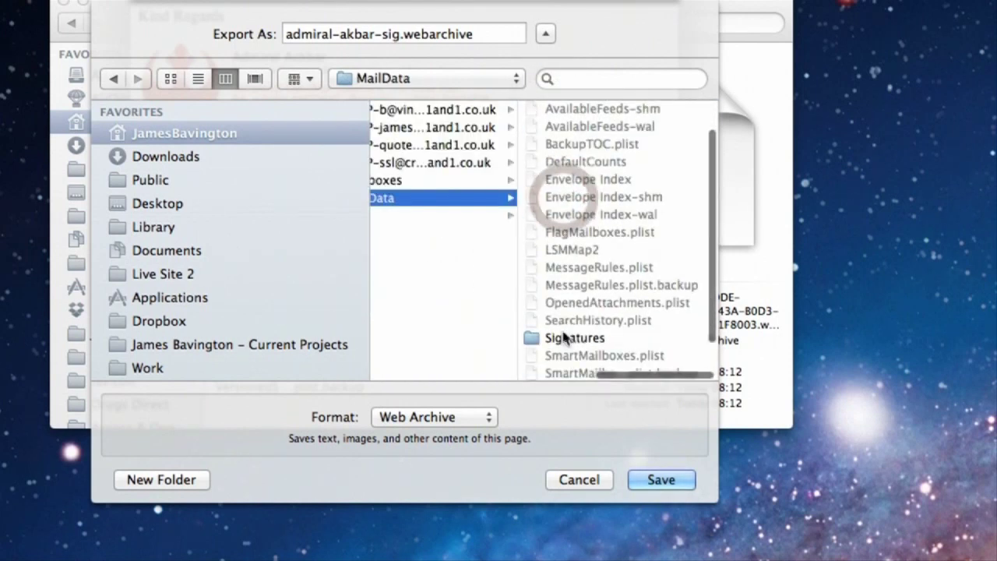
click(564, 338)
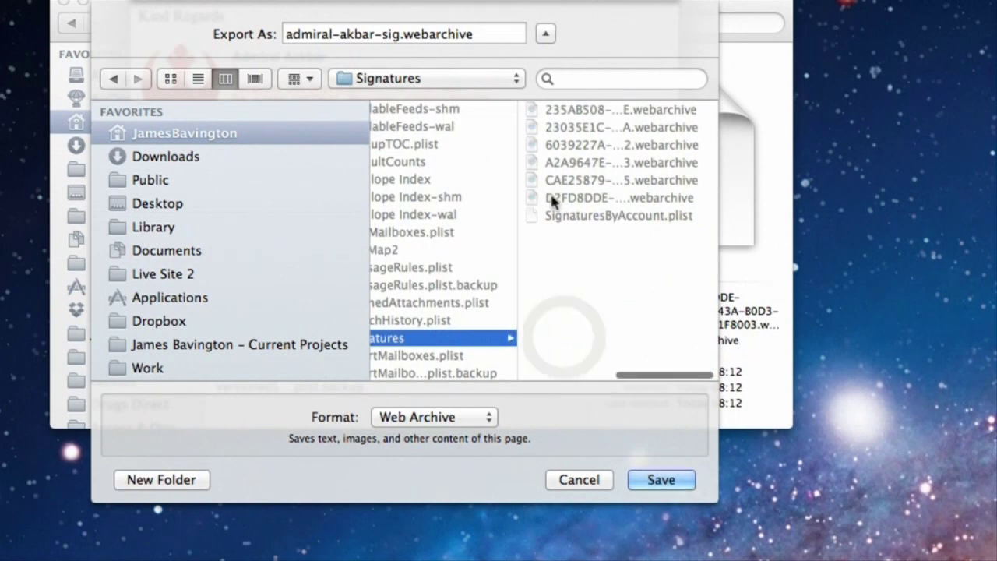
Save the page in Web Archive format under the placeholder's name, D2FD8DDE-C688-443A-B0D3-B0C5691F8003.webarchive, replacing the existing file.
click(563, 199)
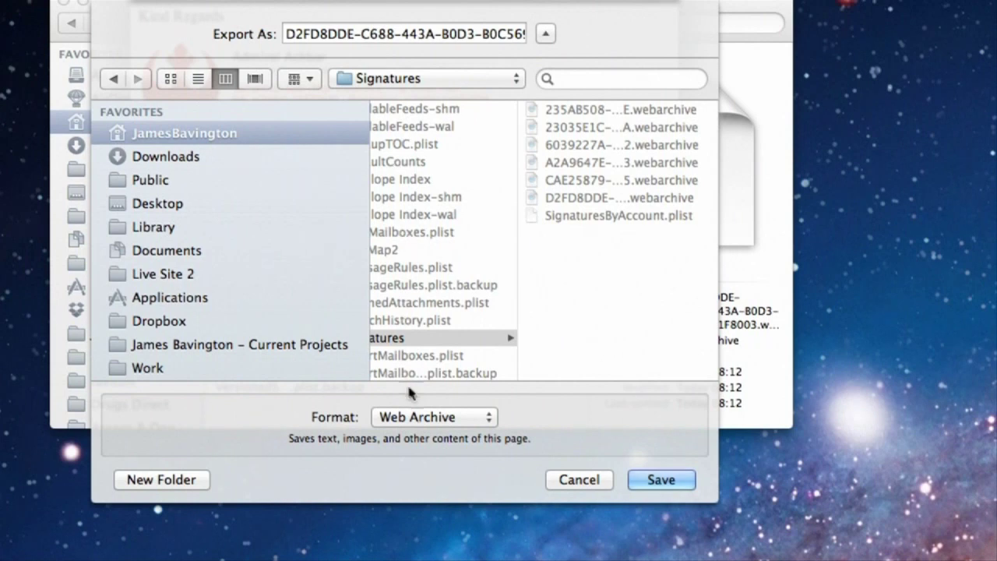
click(454, 419)
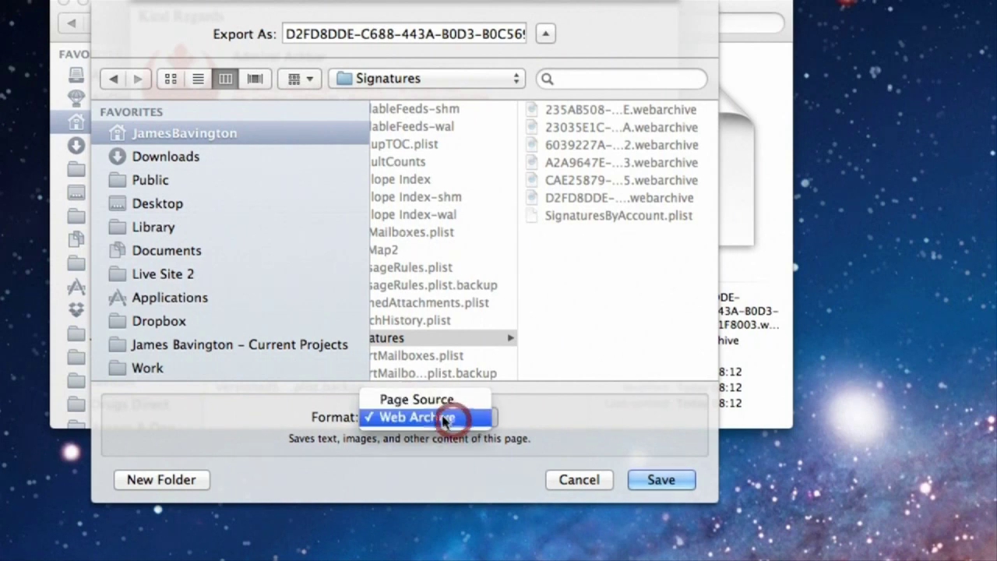
click(445, 418)
drag(720, 499, 728, 425)
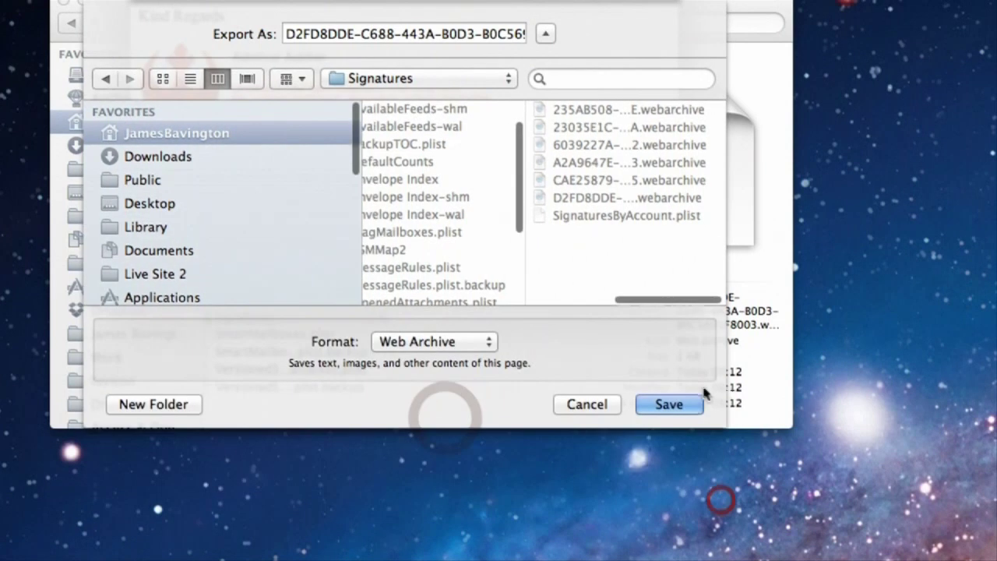
click(659, 403)
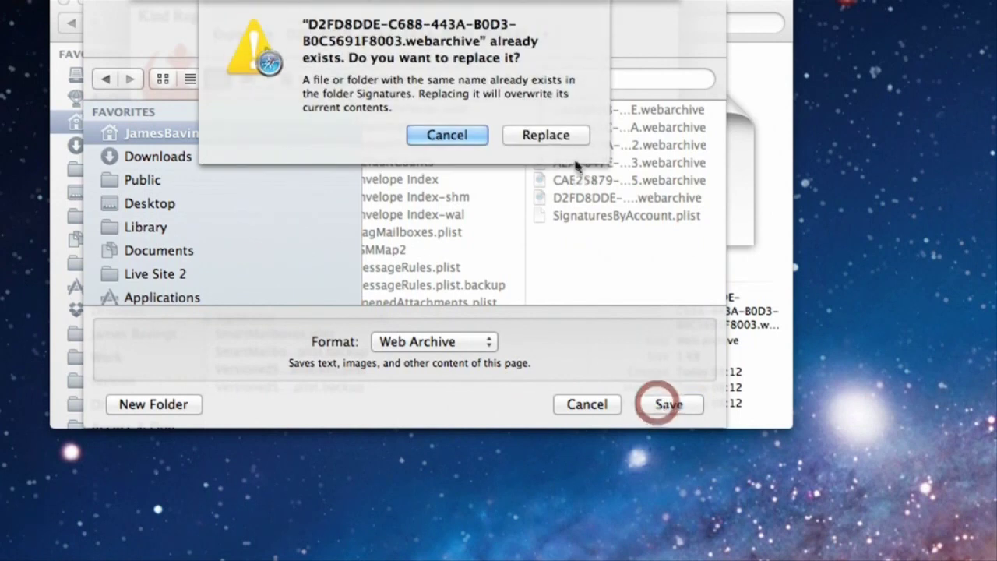
click(554, 135)
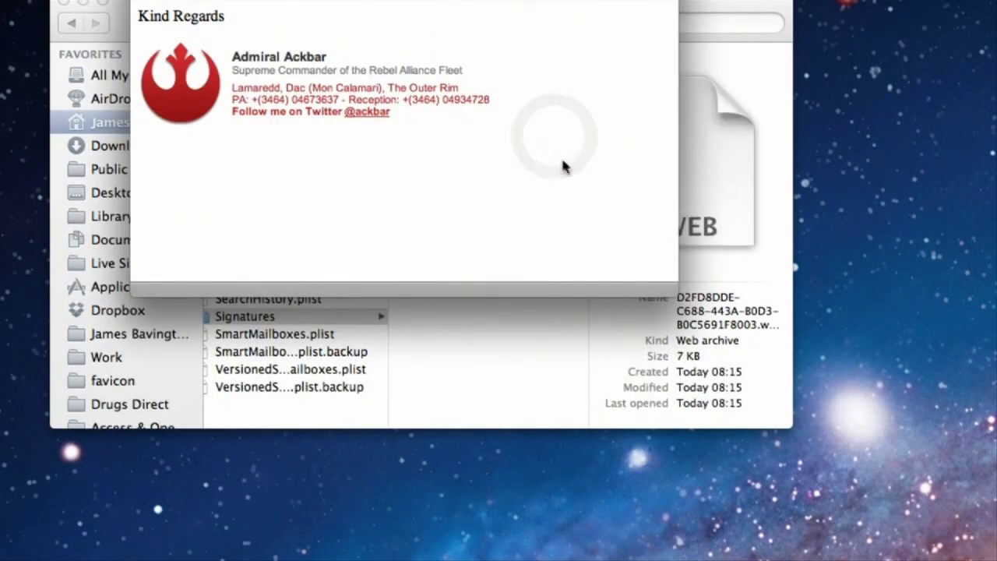
Switch to Mail, create a new message, apply the Ackbar signature, and place the cursor in the message body.
click(538, 324)
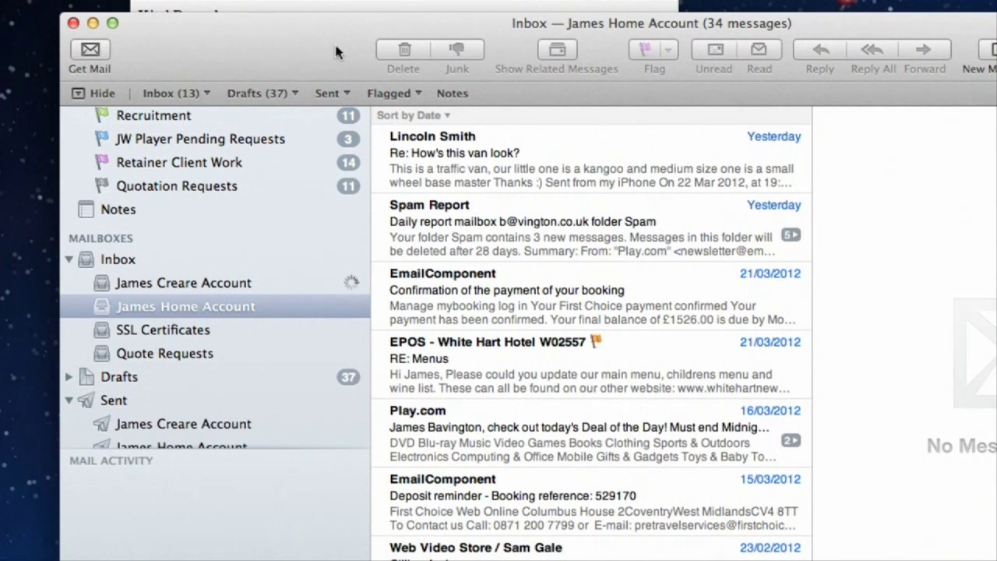
drag(321, 44, 272, 42)
click(946, 50)
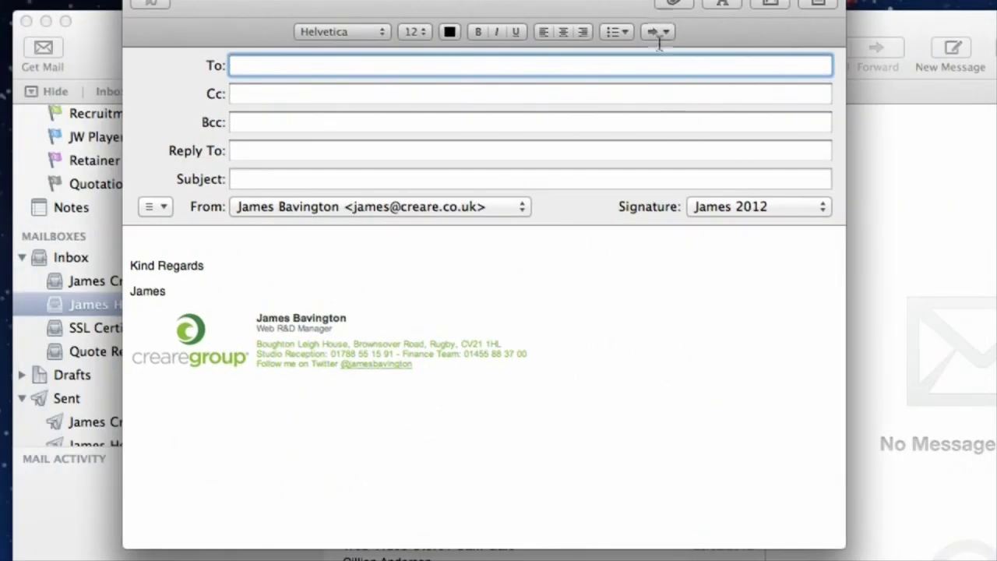
click(717, 208)
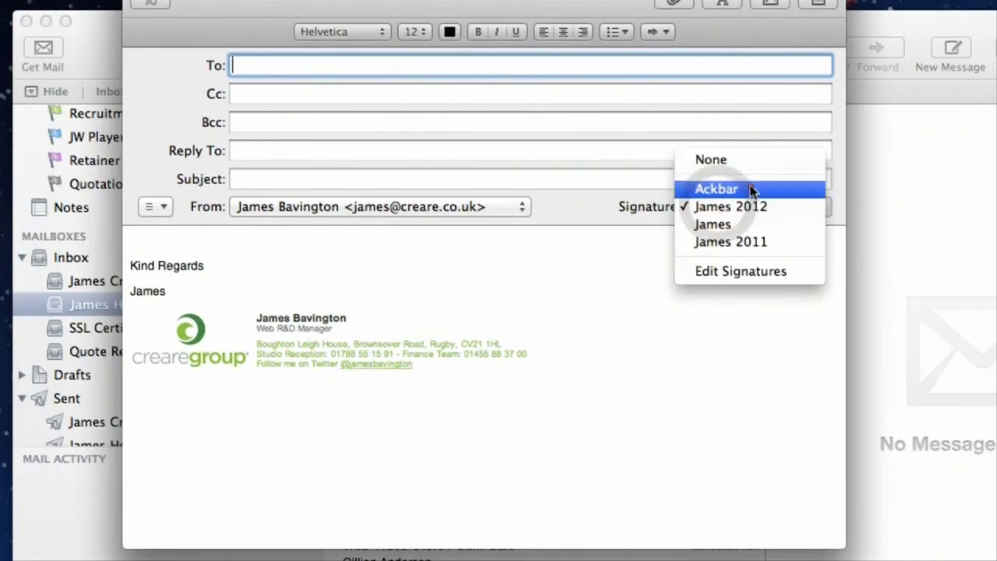
click(750, 187)
click(230, 235)
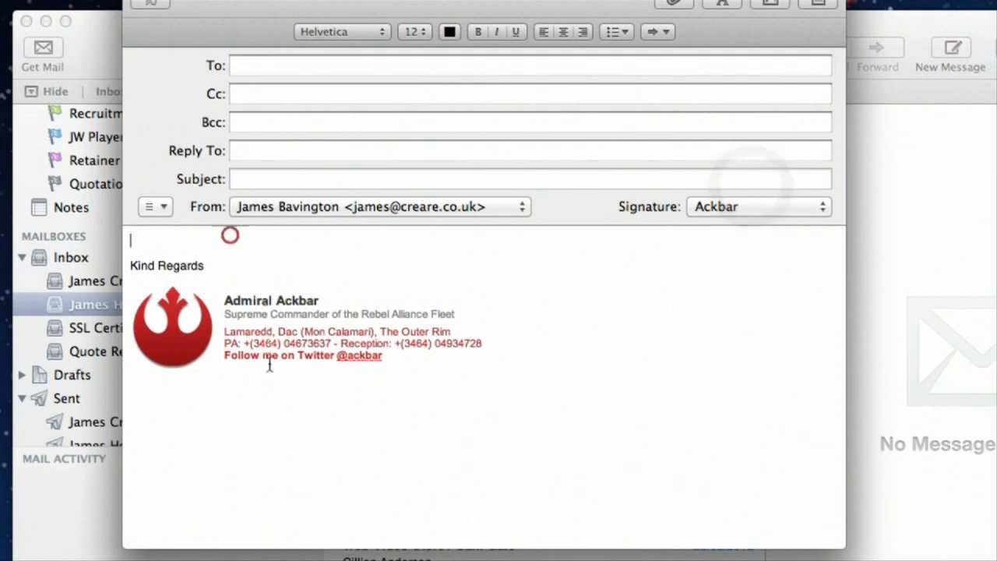